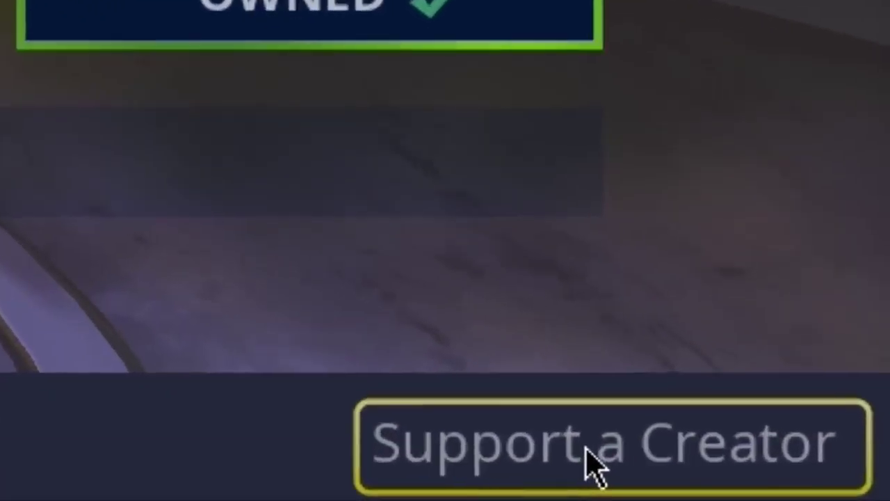
- Enter RR-FXTCH as the creator code in the Support a Creator dialog
click(641, 466)
text(RR-FXT)
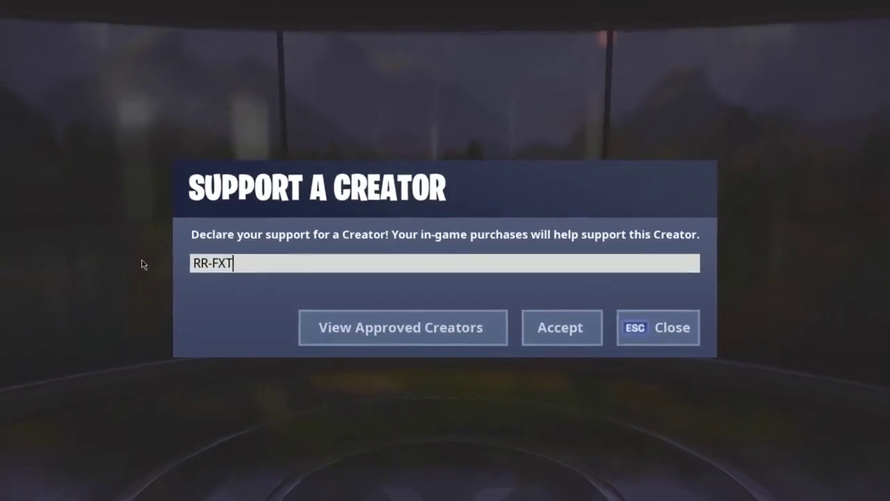
text(CH)
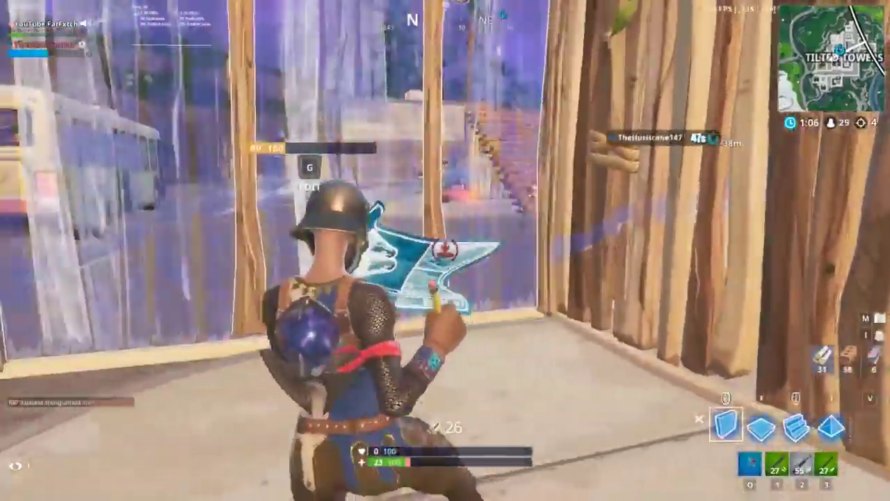
key(g)
key(1)
click(446, 250)
right_click(445, 251)
key(1)
click(445, 251)
key(x)
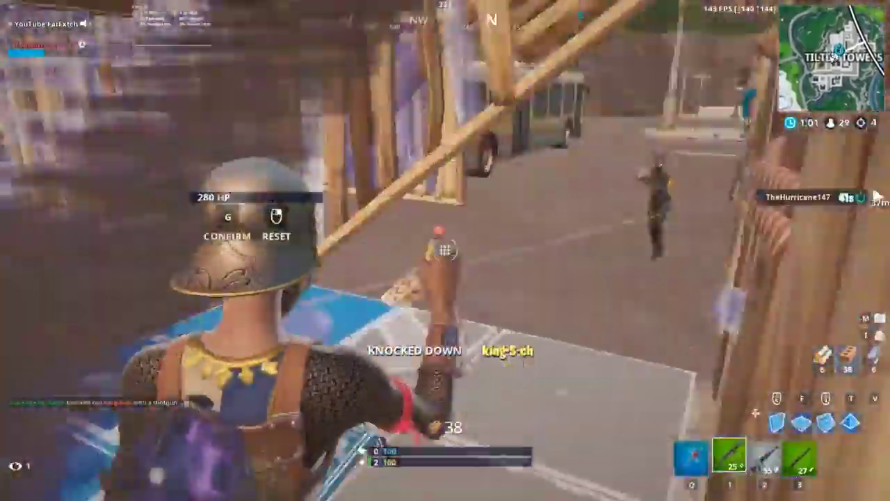
key(g)
click(445, 251)
click(445, 250)
key(1)
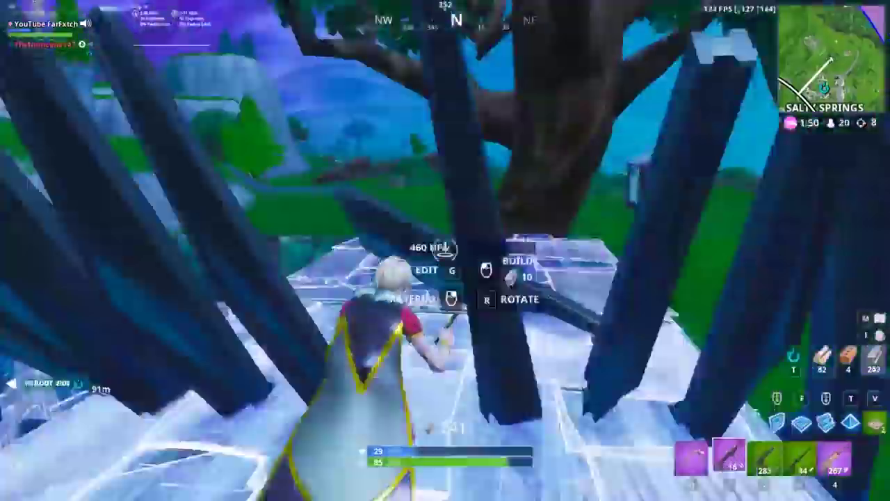
click(445, 250)
key(1)
click(446, 251)
key(2)
click(445, 250)
key(1)
key(w)
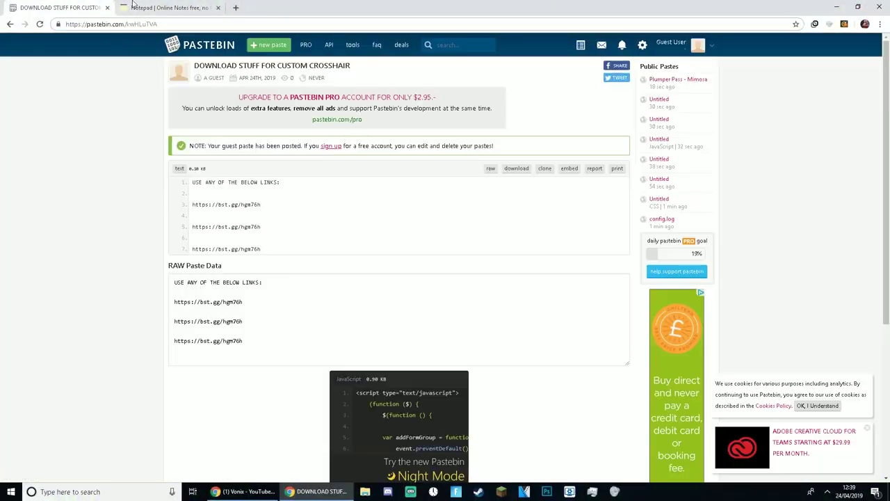
- Examine the Pastebin page's address and its list of download links for the custom crosshair
click(132, 4)
click(79, 4)
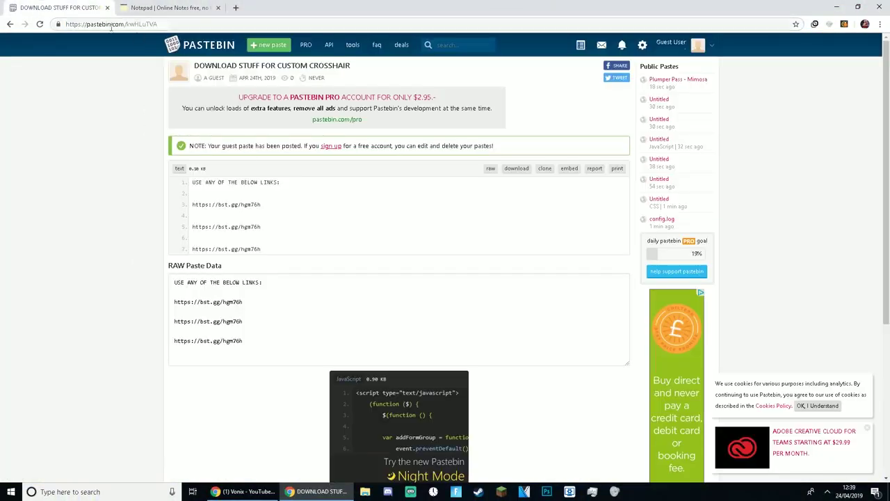
drag(158, 24, 90, 28)
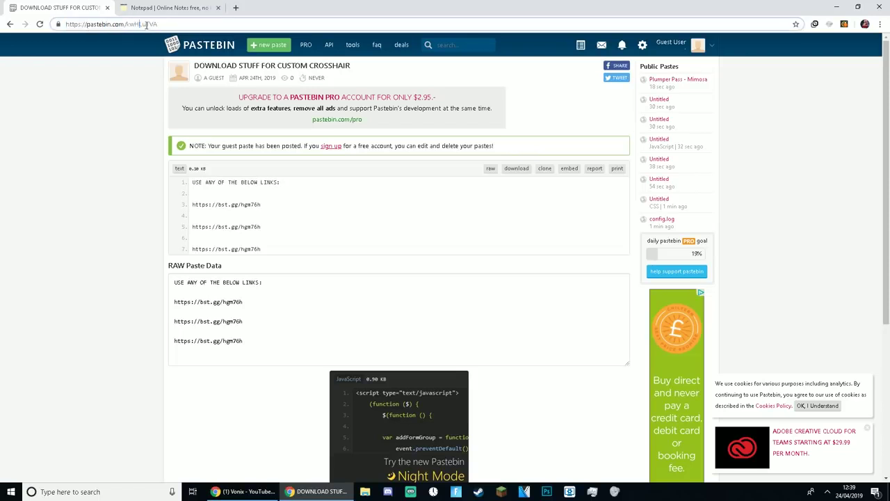
click(275, 207)
drag(198, 181, 272, 206)
click(272, 206)
scroll(271, 206, down, 1)
scroll(299, 195, up, 1)
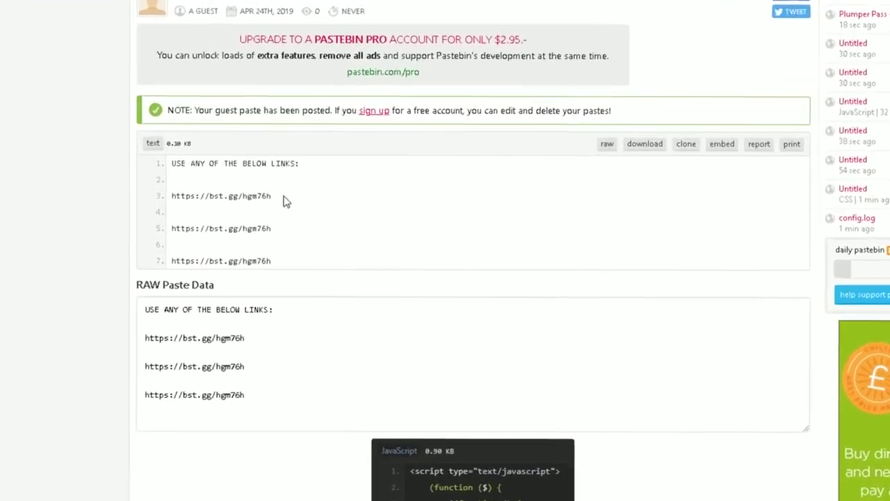
drag(281, 205, 196, 205)
right_click(174, 201)
click(205, 213)
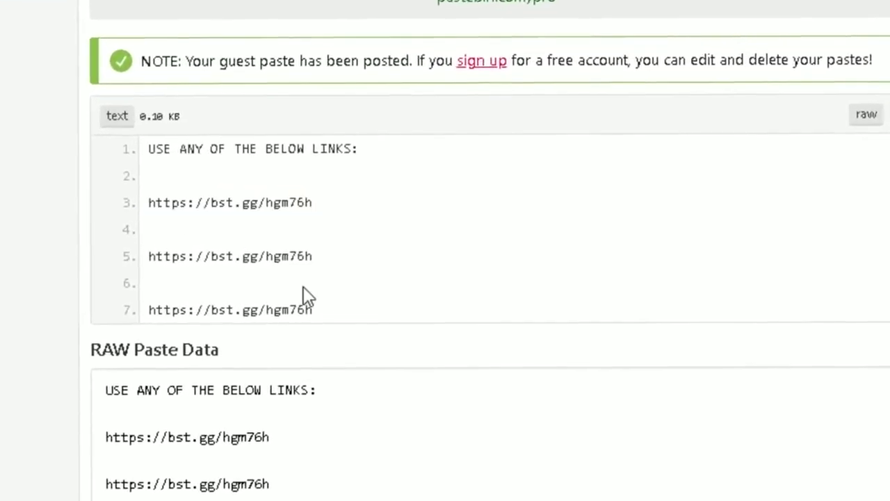
drag(282, 272, 167, 203)
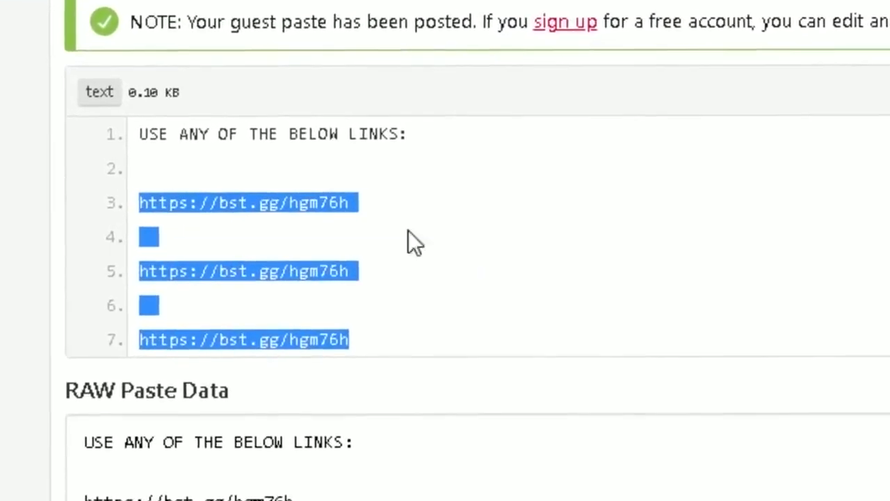
click(294, 201)
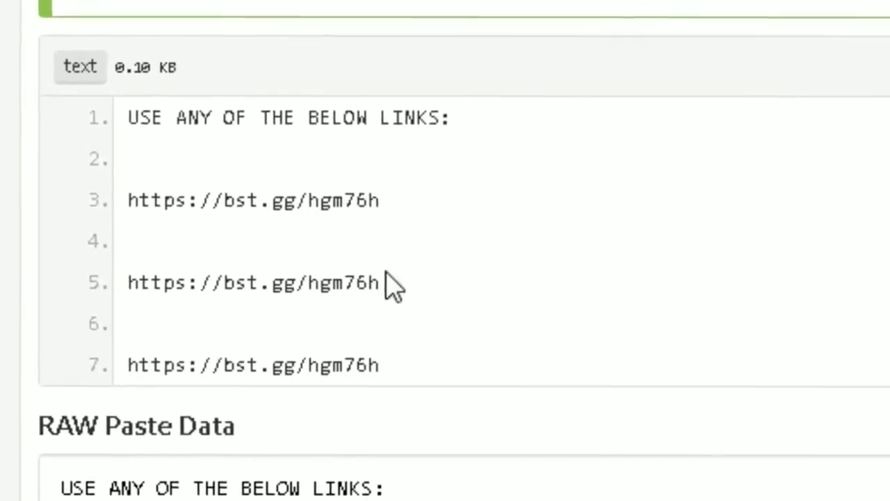
drag(351, 203, 124, 207)
right_click(193, 203)
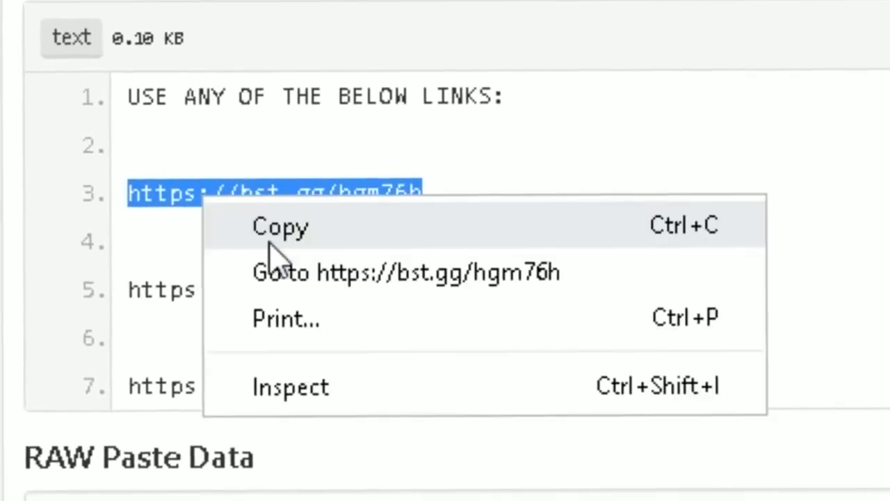
click(270, 240)
click(238, 7)
key(ctrl+v)
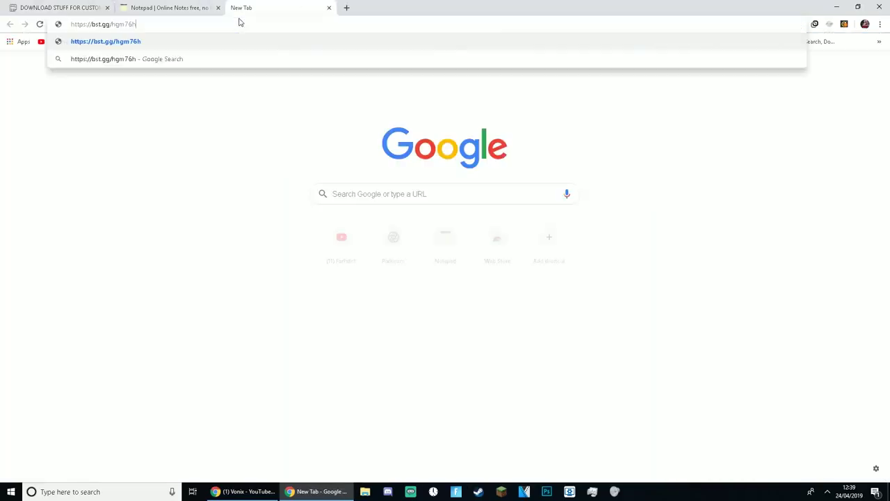
key(Return)
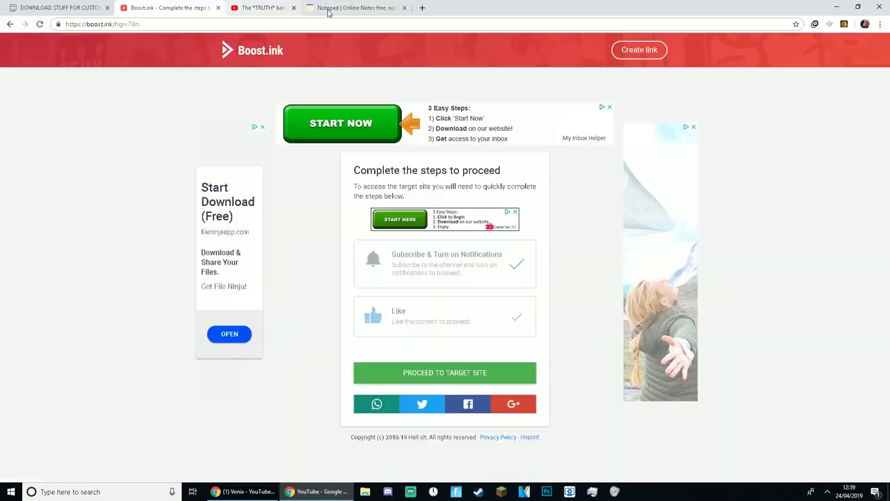
- Proceed from the Boost.ink page to its target site and bring up the online notes with the custom crosshair links
click(478, 369)
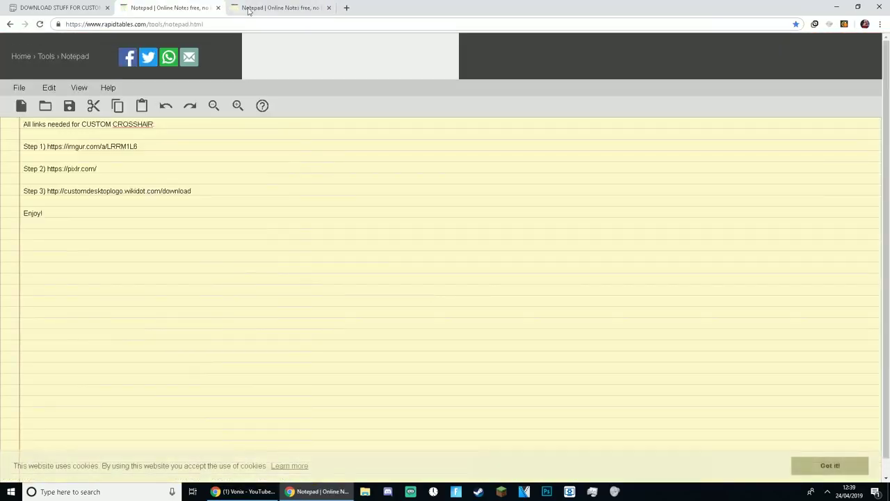
click(258, 9)
drag(317, 9, 337, 7)
click(189, 6)
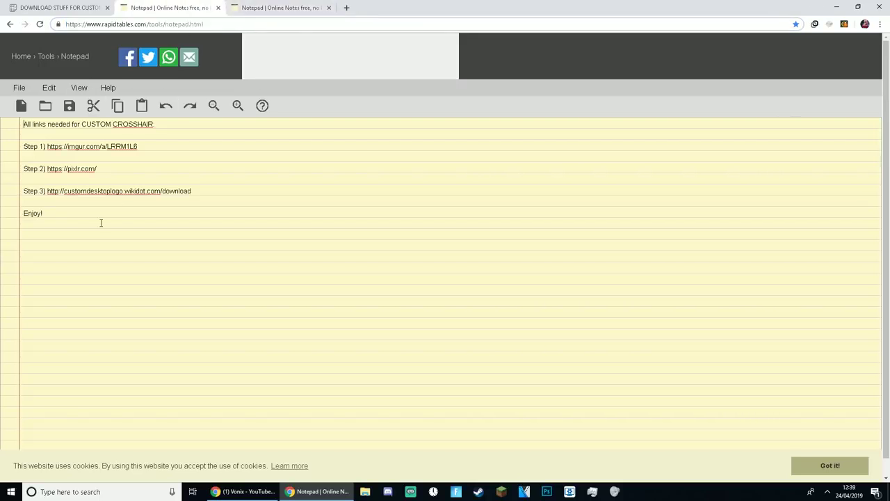
- Read through the Step 1, Step 2 and Step 3 links listed in the online notes
drag(88, 235, 156, 134)
click(215, 258)
drag(139, 148, 92, 141)
click(167, 153)
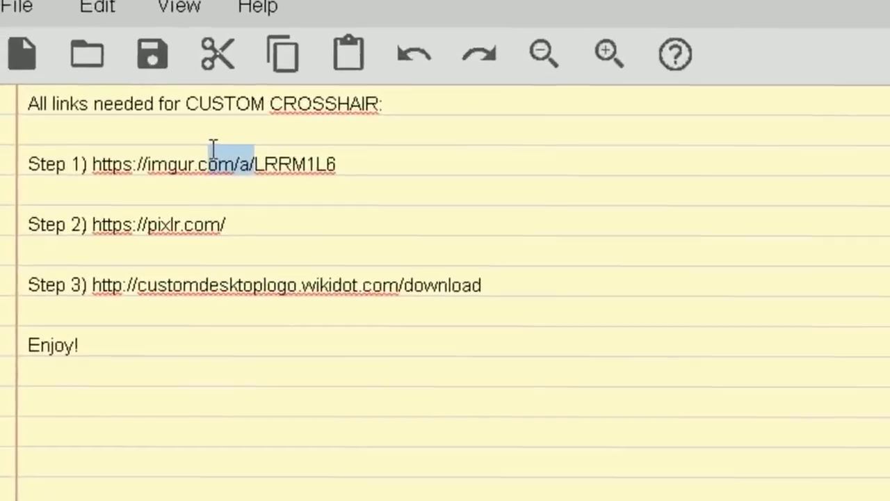
drag(226, 224, 173, 223)
click(548, 257)
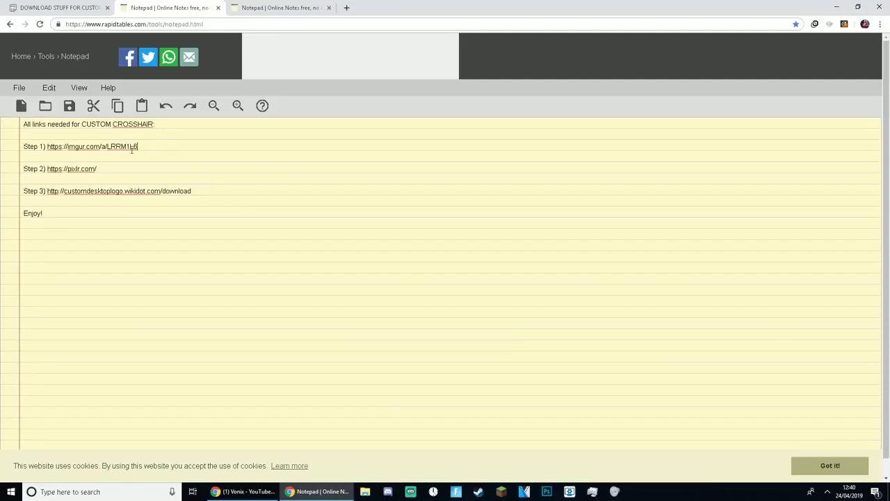
drag(138, 146, 45, 146)
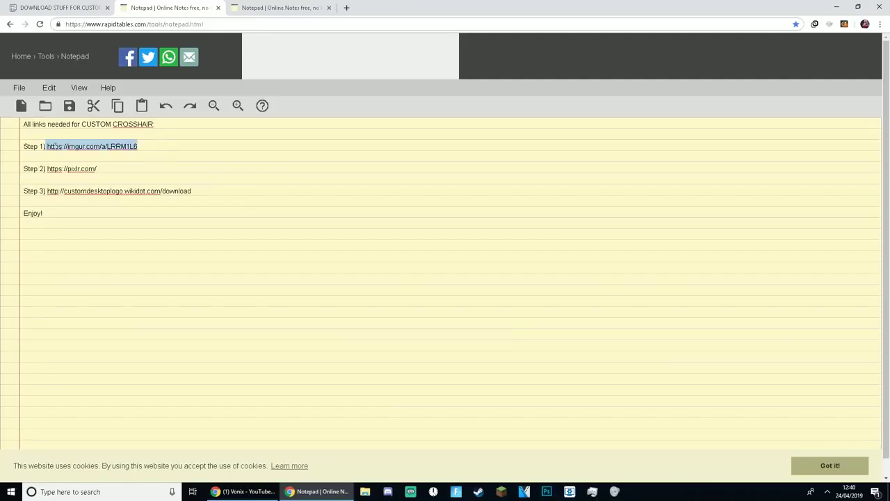
click(142, 146)
drag(139, 147, 46, 146)
click(219, 169)
click(347, 8)
key(ctrl+v)
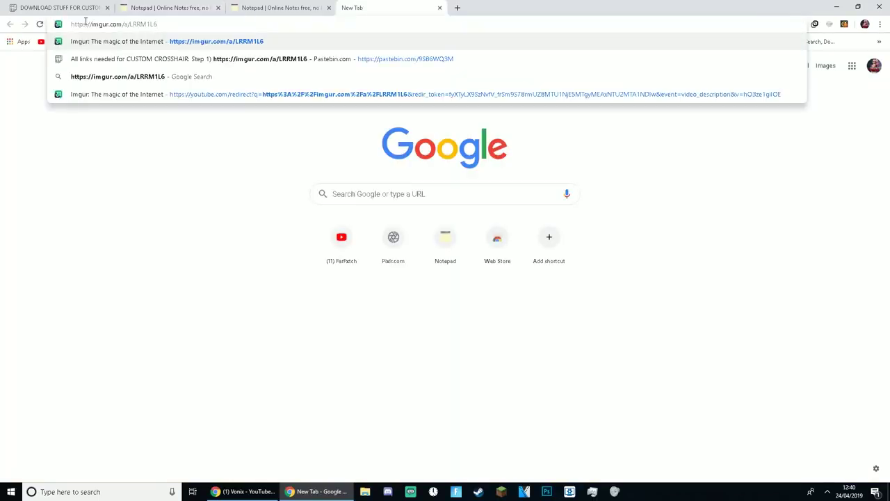
key(Return)
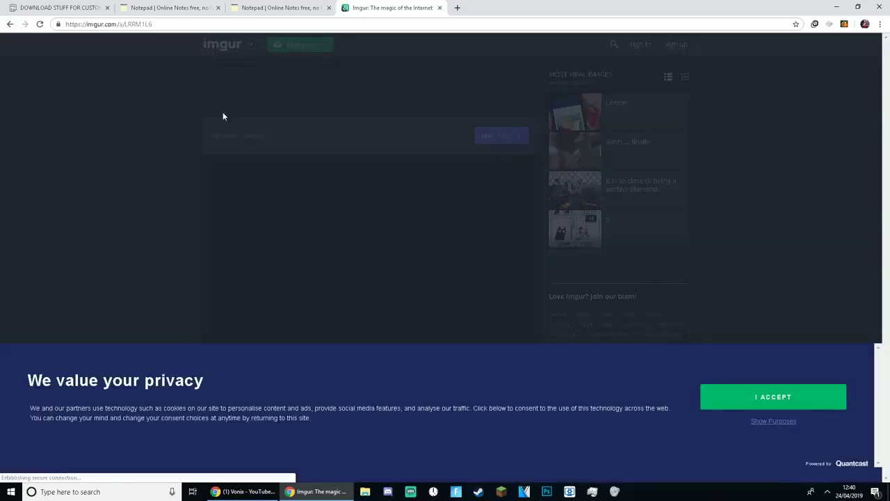
click(765, 398)
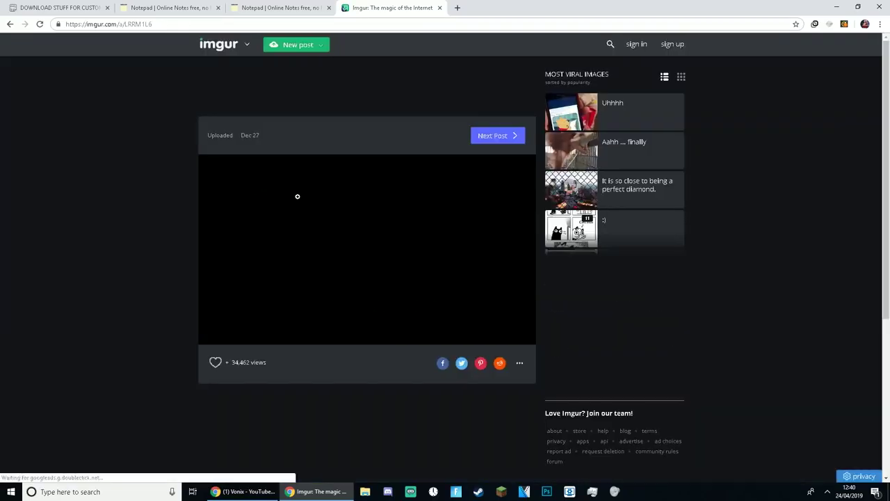
- Open the crosshair template image from the Imgur post in its own browser tab
right_click(308, 202)
click(274, 211)
right_click(276, 211)
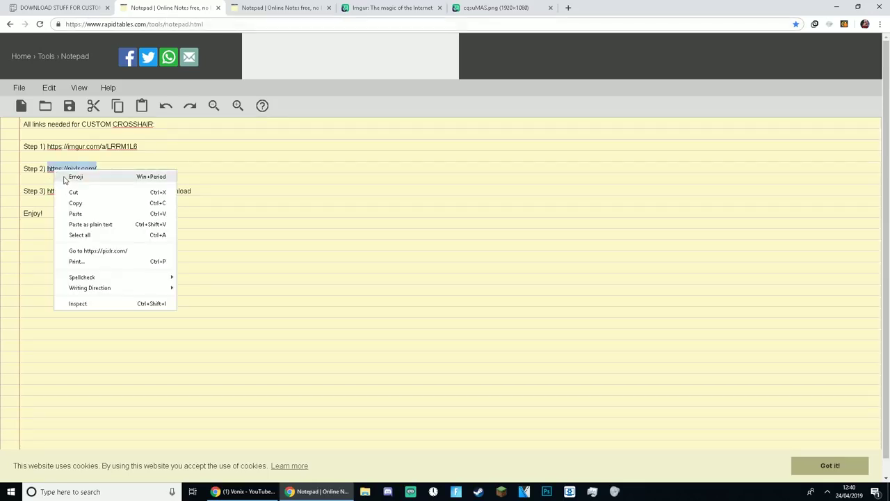
click(85, 200)
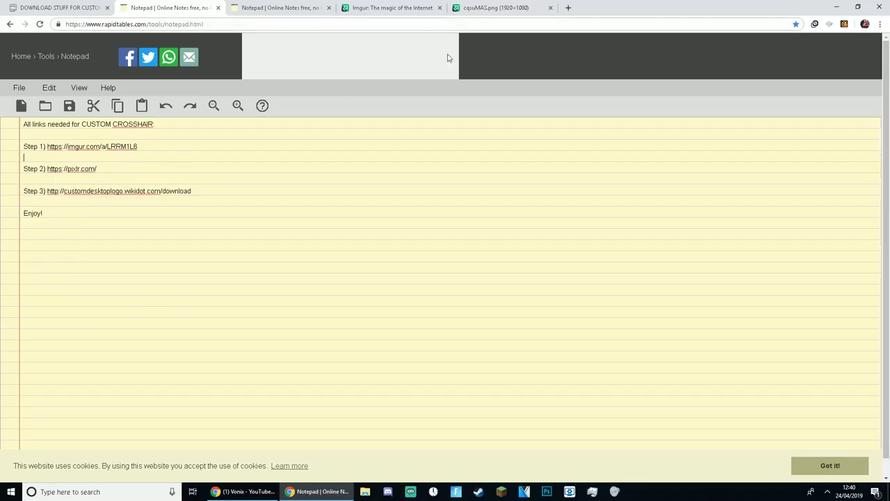
key(ctrl+t)
key(ctrl+v)
key(Return)
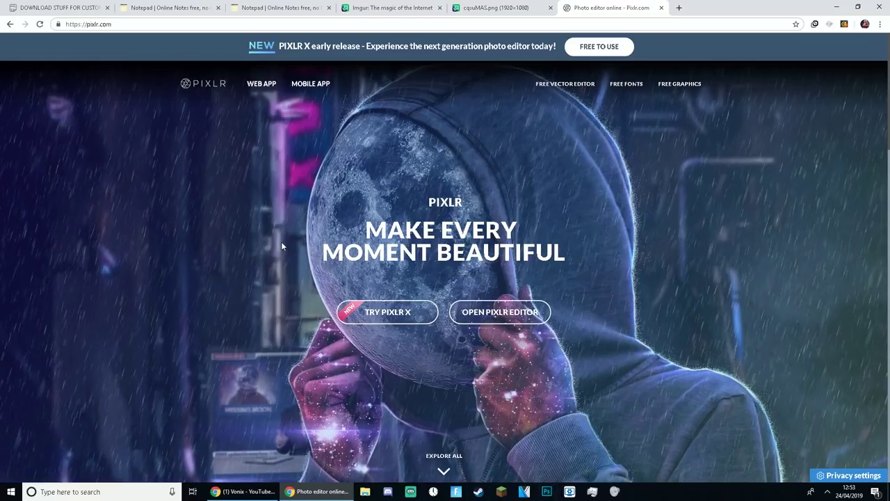
- Launch Pixlr Editor from the Pixlr home page
drag(271, 189, 548, 303)
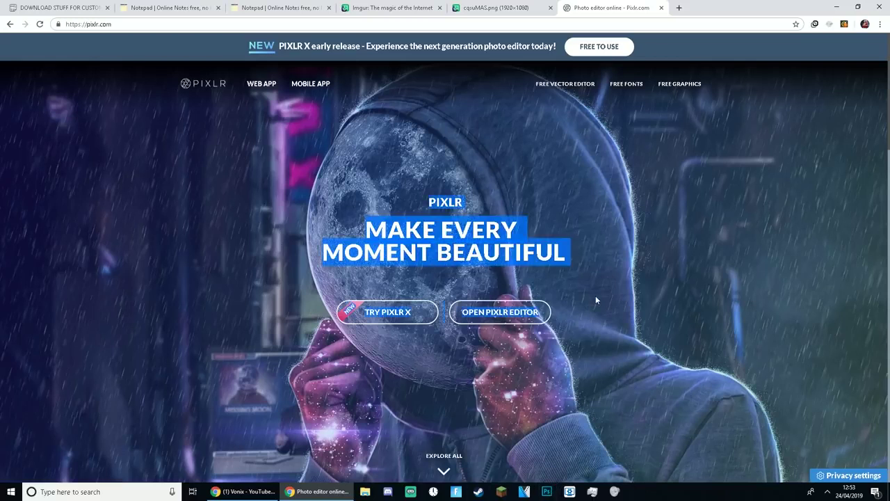
click(503, 315)
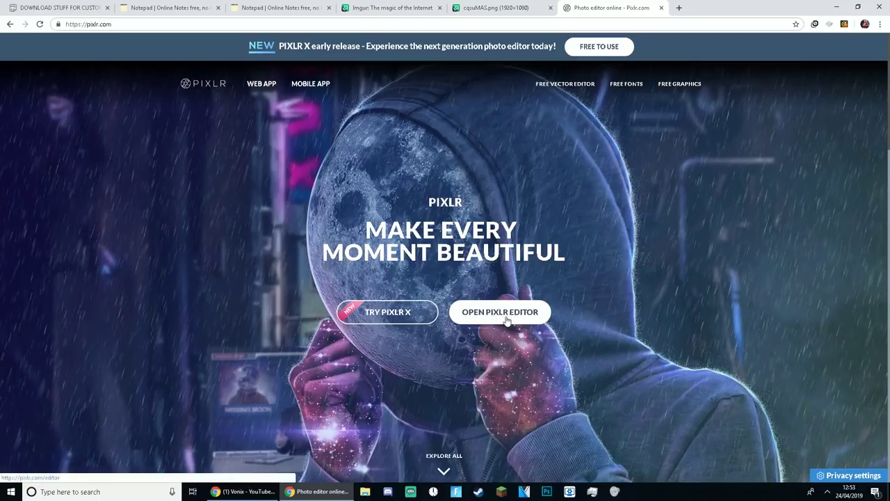
click(492, 315)
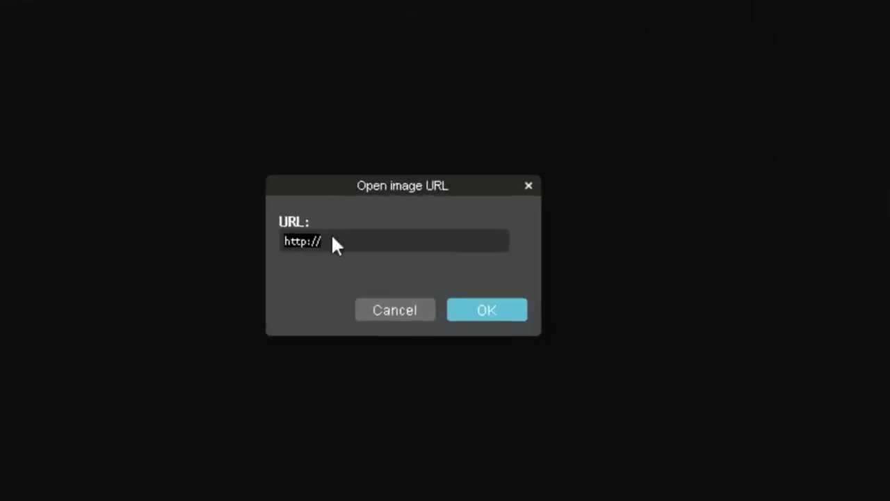
key(ctrl+v)
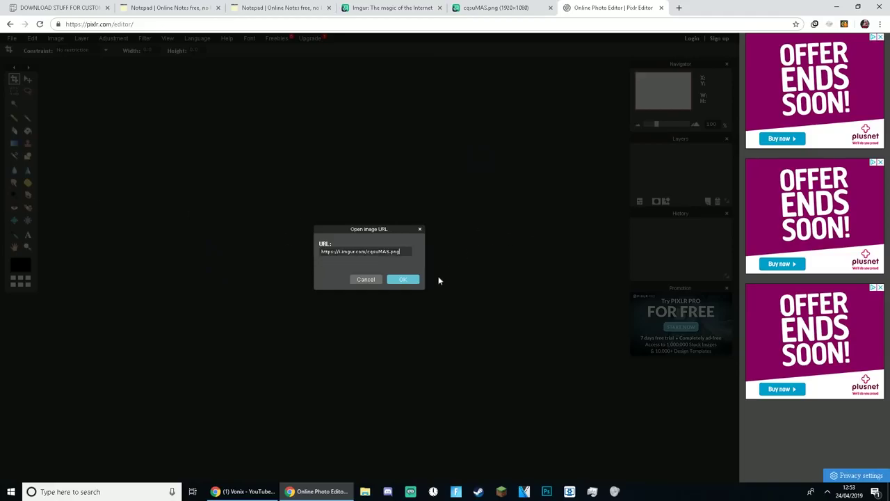
click(409, 280)
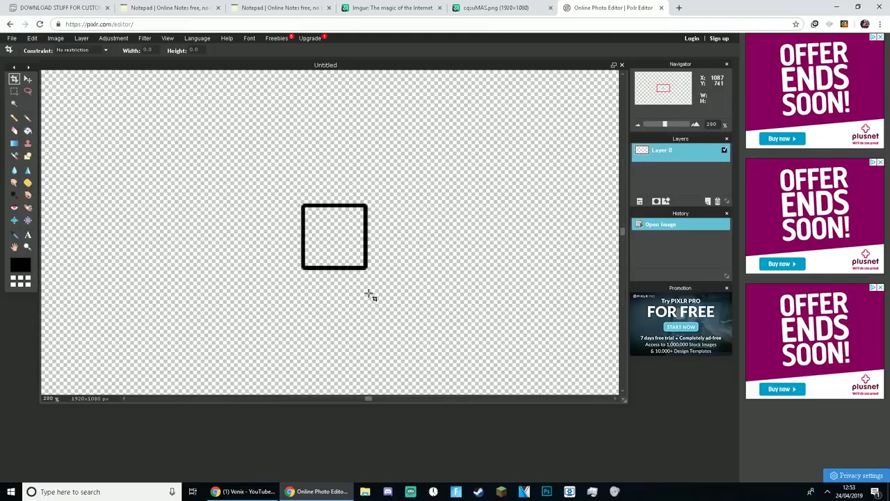
- Add a new layer above the layer holding the black square template
scroll(368, 293, down, 5)
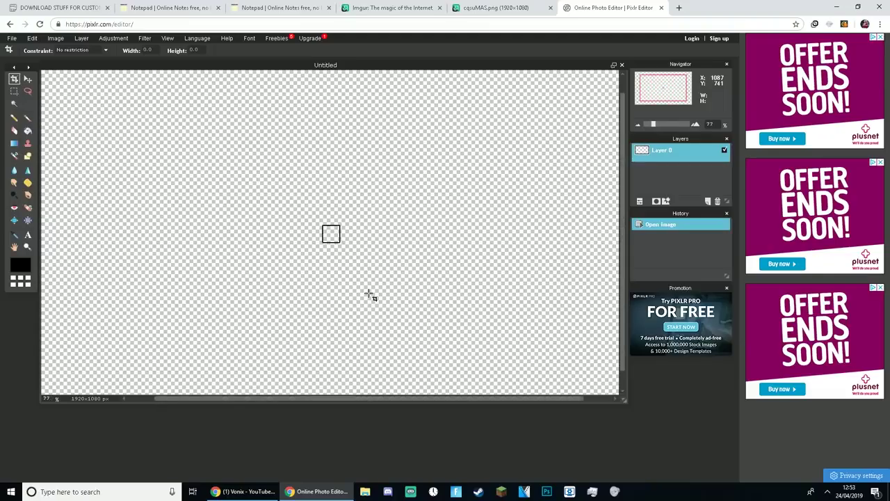
scroll(371, 295, up, 4)
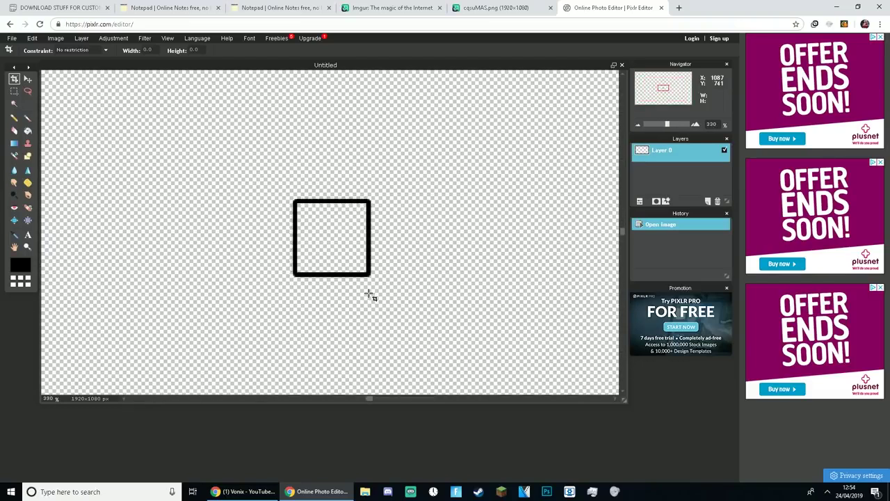
scroll(371, 295, down, 6)
scroll(371, 295, up, 7)
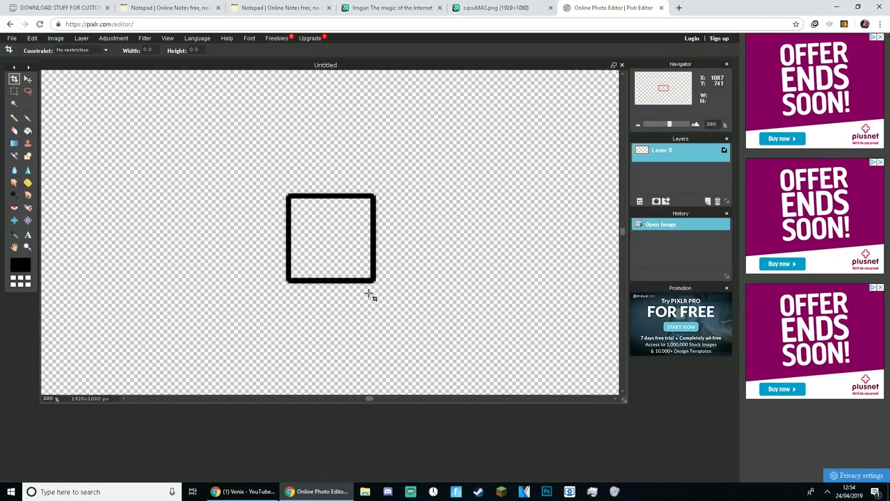
scroll(371, 295, up, 1)
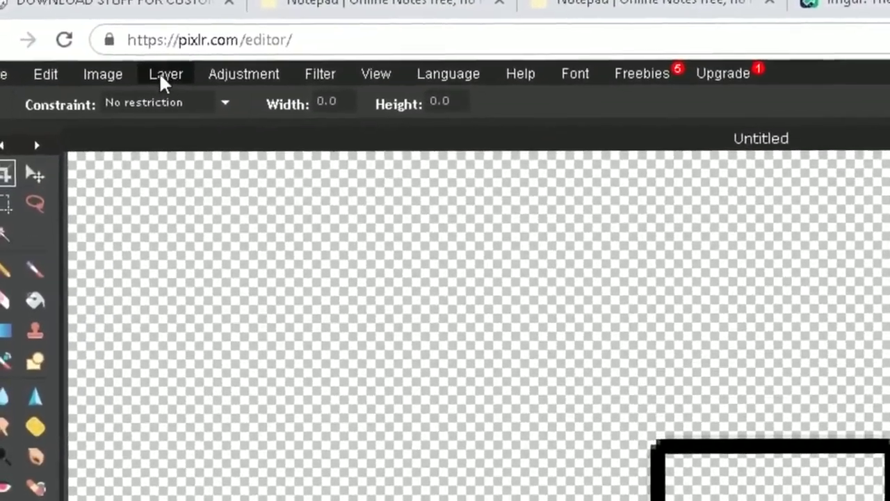
click(145, 69)
click(166, 94)
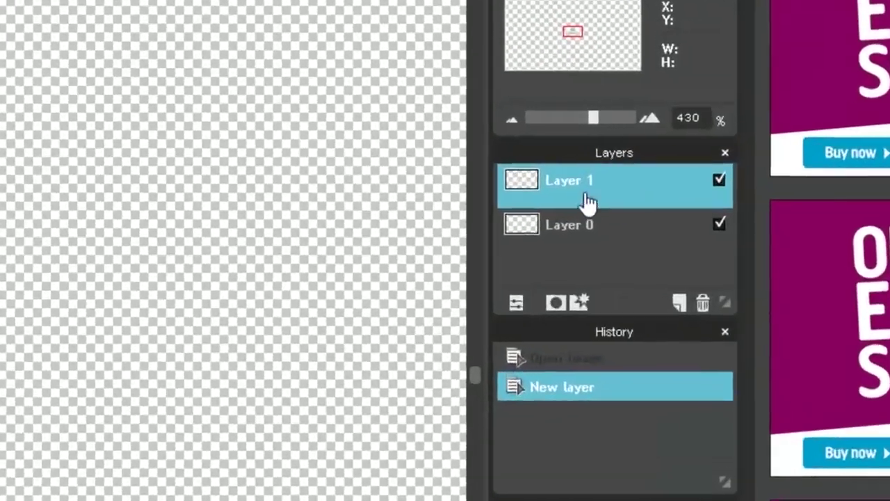
- Draw a 45 by 45 px circular selection inside the black square on Layer 1 with the elliptical marquee
click(638, 189)
click(661, 163)
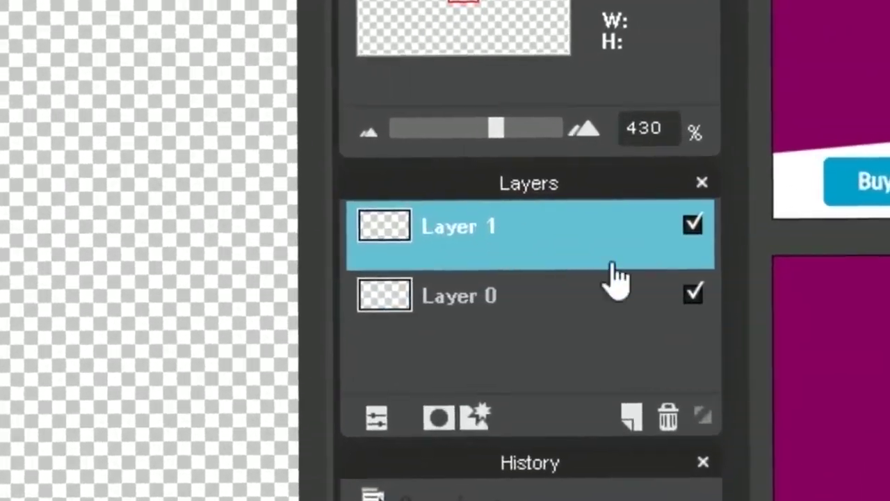
click(635, 192)
click(664, 154)
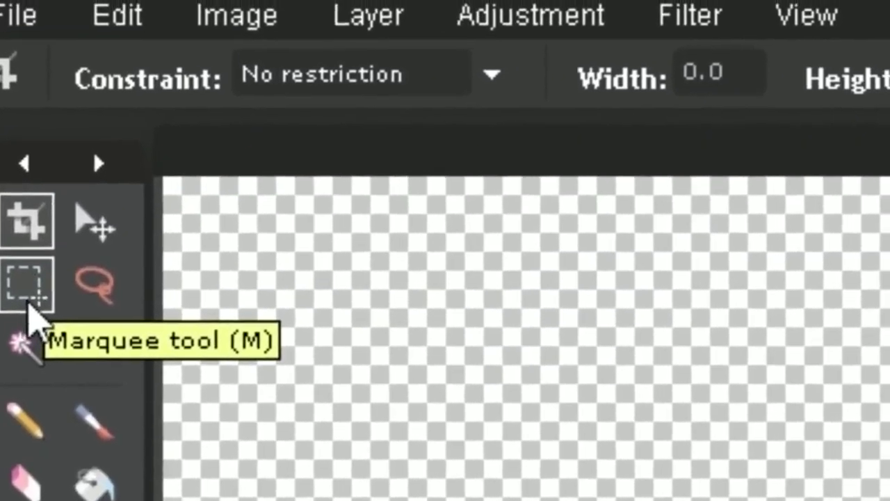
click(5, 96)
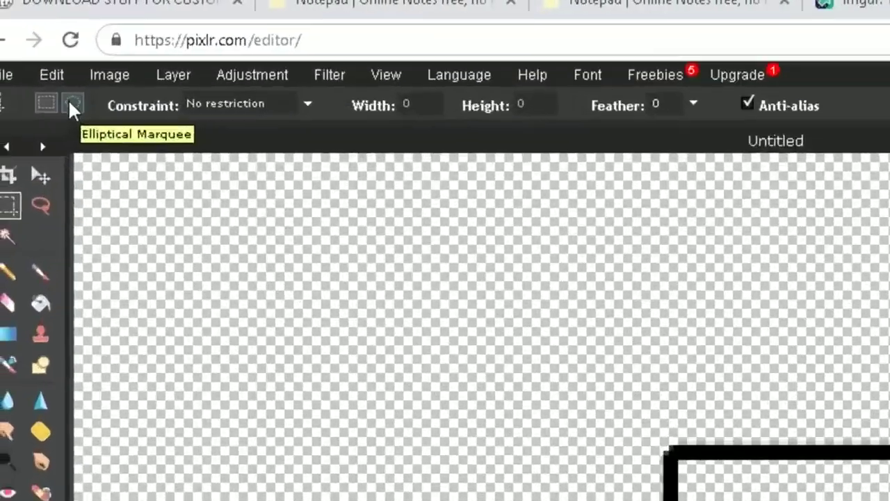
click(40, 50)
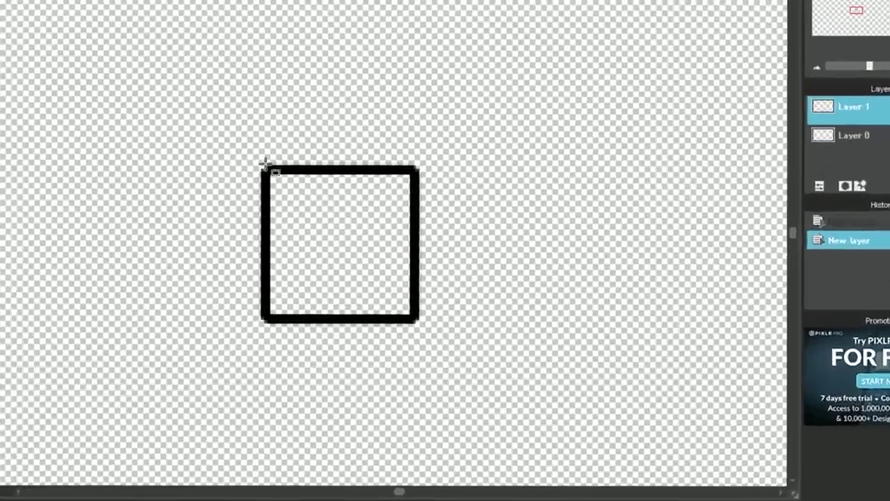
mouse_move(284, 190)
mouse_down()
mouse_move(356, 247)
mouse_move(375, 280)
mouse_up()
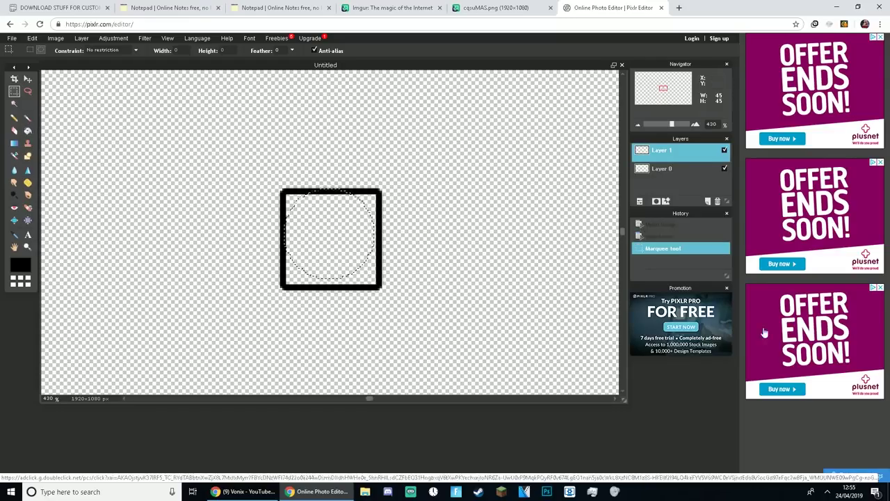
- Pick a bright magenta colour and fill the circular selection with the paint bucket
click(28, 133)
click(19, 264)
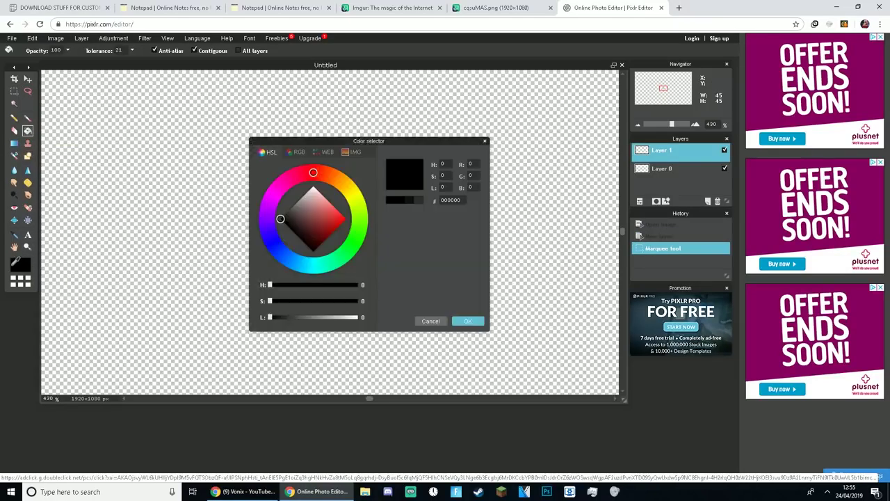
drag(315, 137, 346, 156)
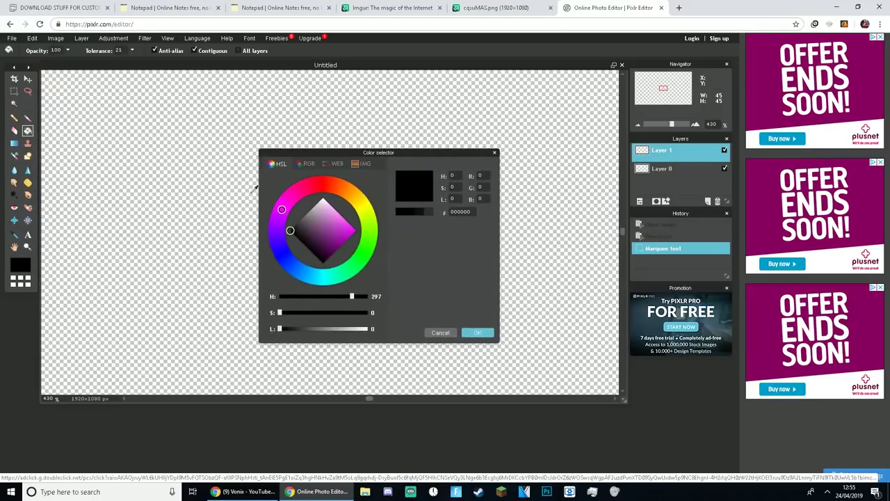
drag(315, 224, 529, 226)
key(Return)
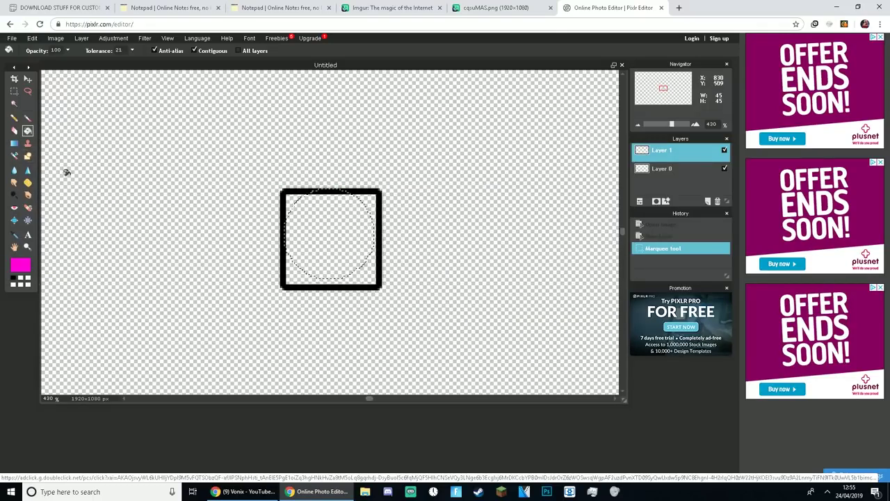
click(322, 212)
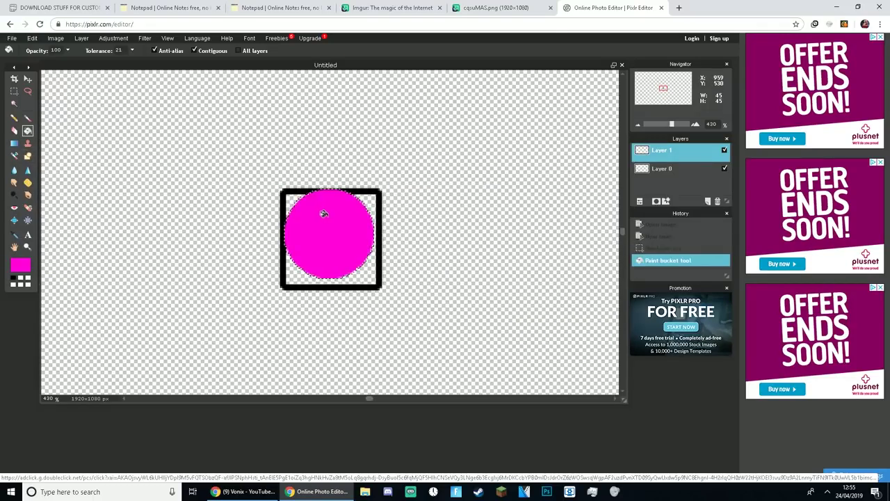
- Move the magenta circle to the centre of the black square and deselect it
click(27, 78)
drag(307, 238, 345, 250)
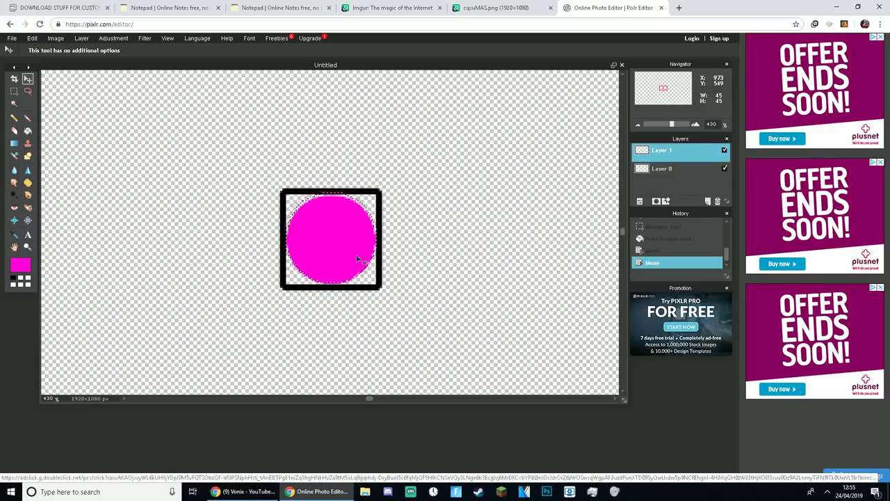
click(13, 93)
click(187, 138)
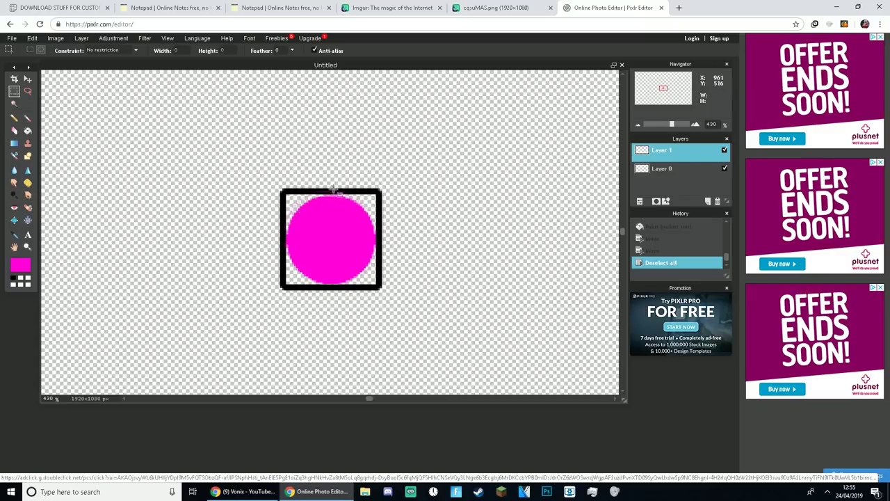
- Erase softly along the upper-left edge of the magenta circle
click(14, 131)
click(267, 197)
click(272, 191)
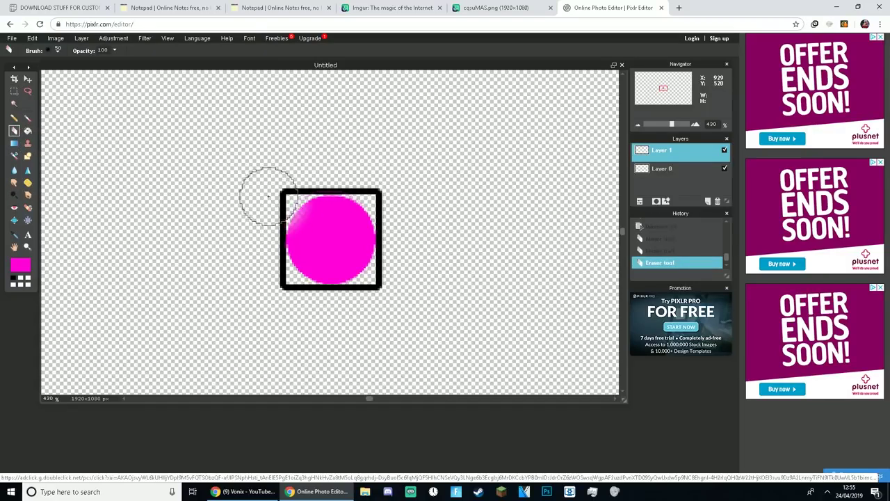
click(281, 183)
click(288, 177)
- Switch the eraser to the size 9 hard round brush, and undo and redo the last erase
click(52, 50)
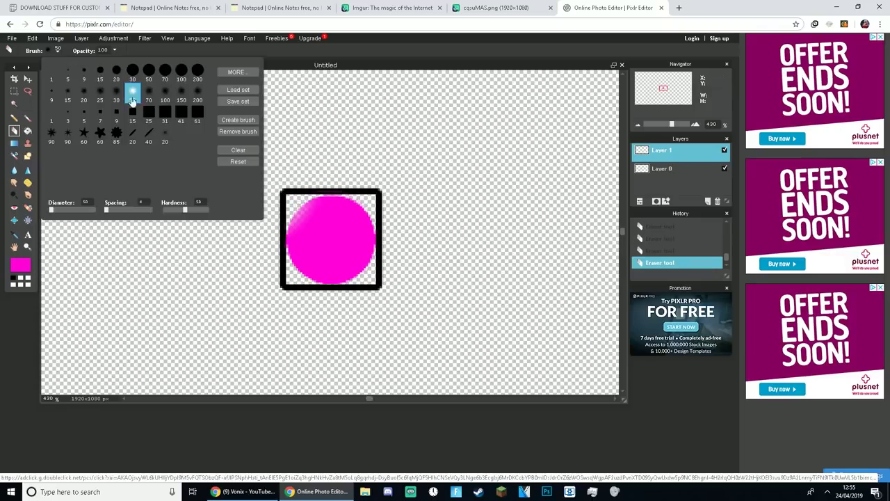
click(87, 76)
click(334, 116)
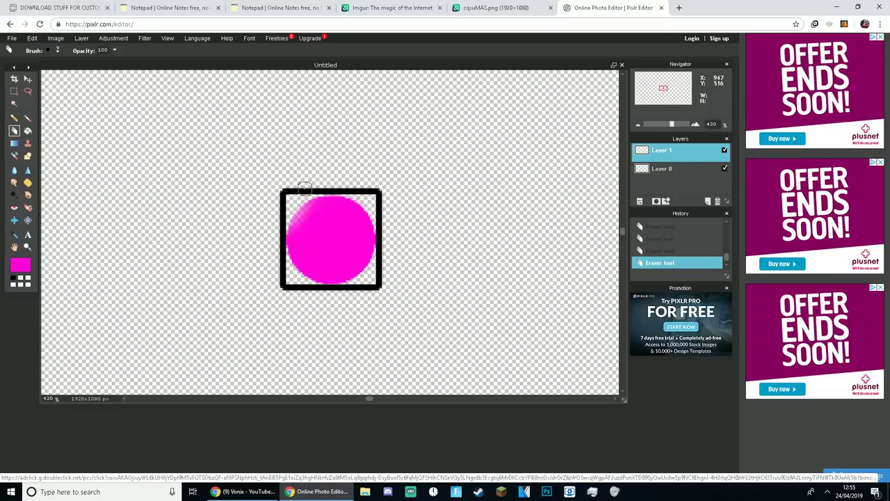
key(ctrl+z)
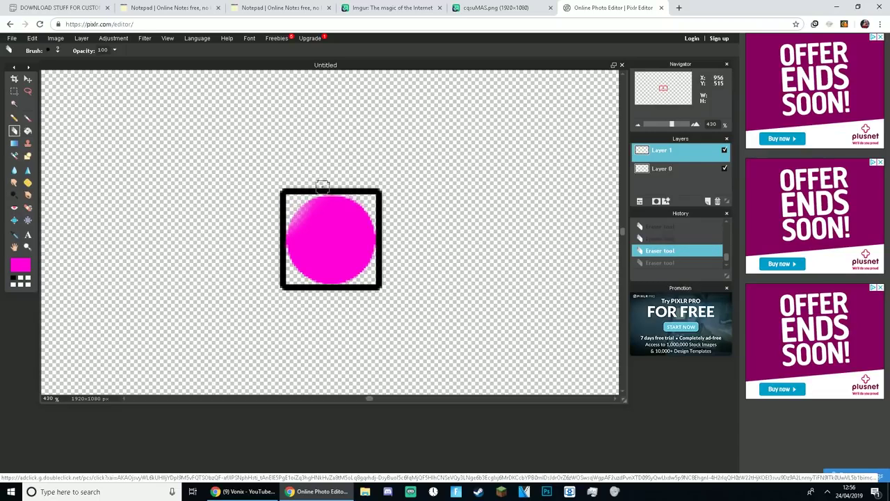
key(ctrl+y)
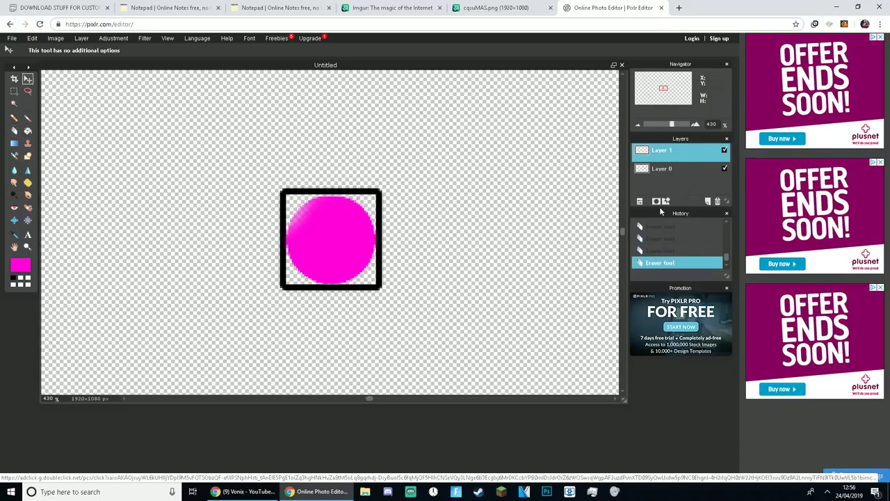
- Open the layer styles of Layer 1 and enable Outer glow
right_click(685, 154)
click(672, 155)
right_click(670, 152)
click(655, 153)
right_click(656, 154)
click(696, 246)
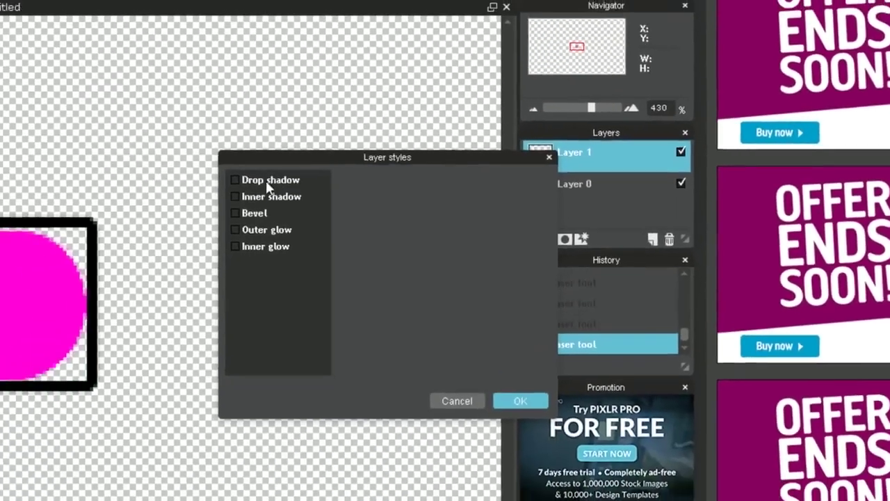
click(397, 170)
click(400, 169)
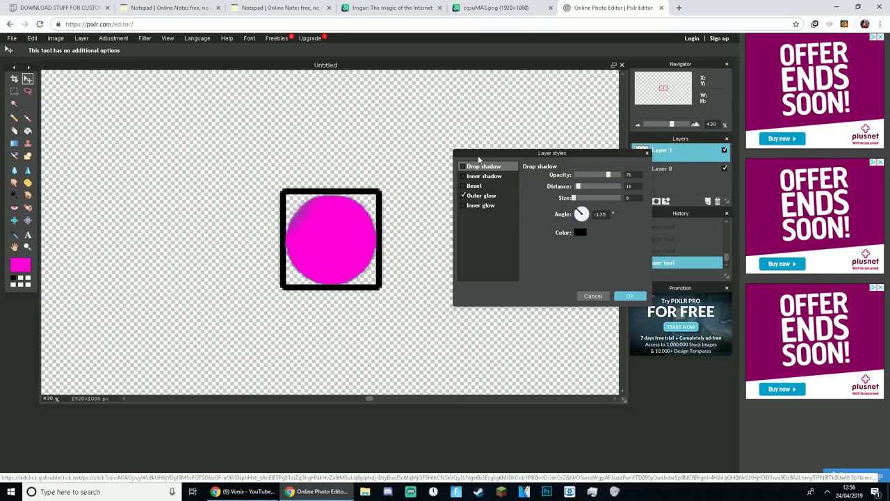
click(463, 196)
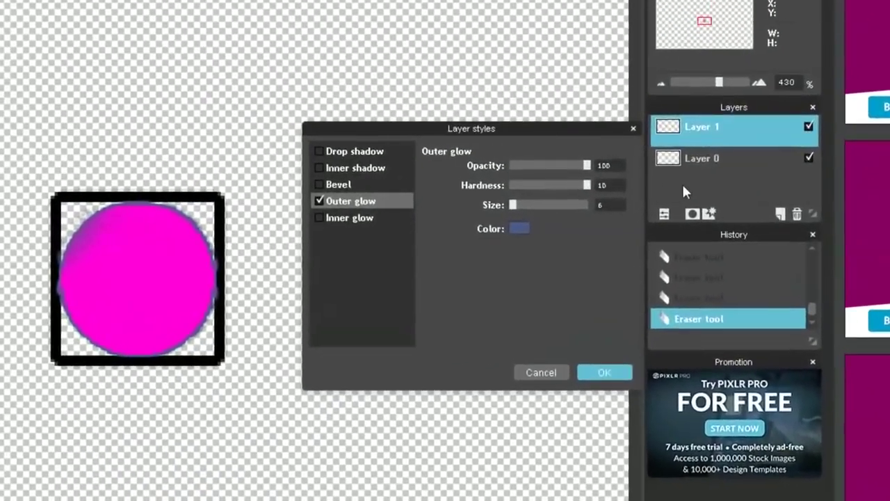
- Colour the outer glow black, adjust its size to a thin outline around the circle, and apply the layer style
click(521, 231)
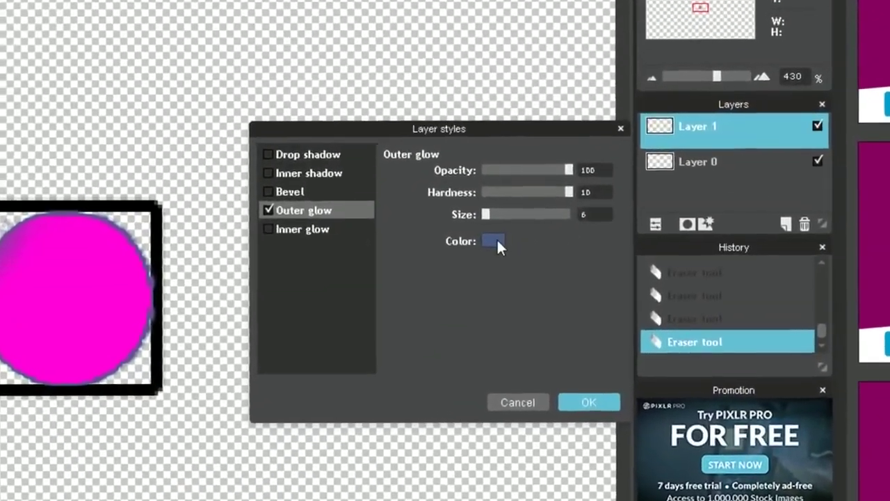
click(317, 191)
click(641, 366)
drag(514, 204, 554, 202)
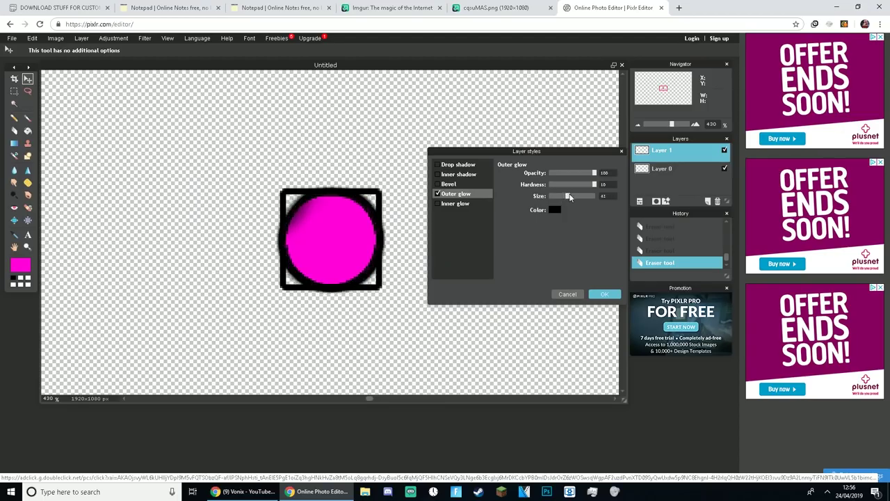
click(605, 294)
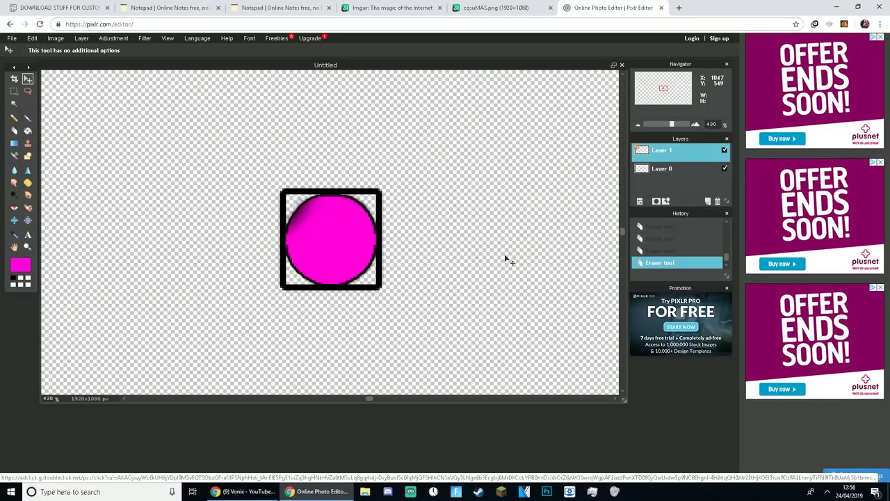
- Hide Layer 0 with the black square template and select Layer 1
scroll(301, 254, down, 3)
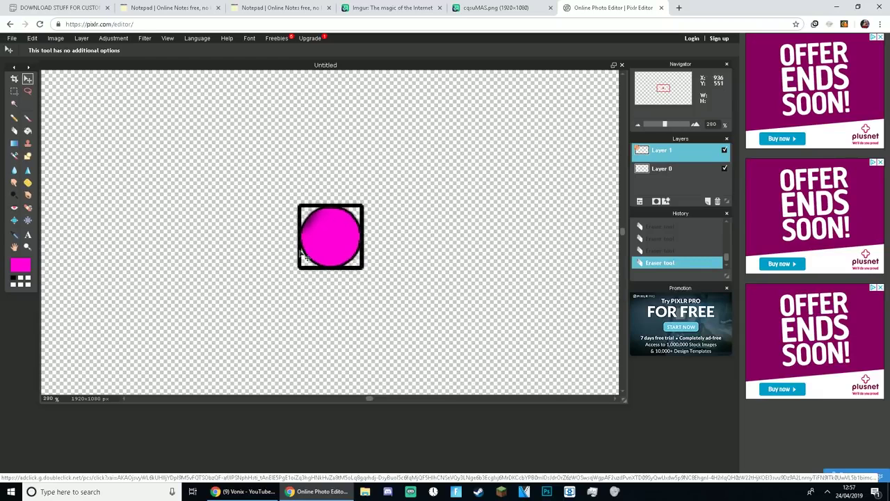
click(672, 170)
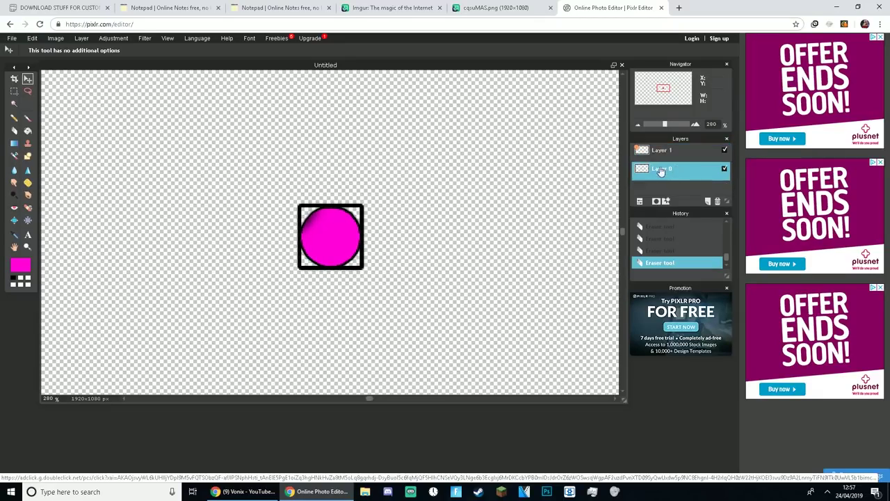
click(724, 171)
click(724, 170)
click(724, 171)
click(725, 170)
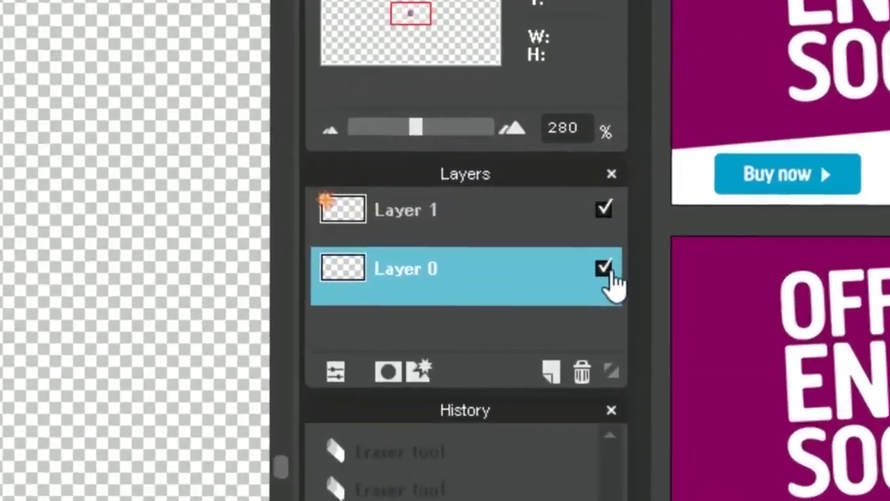
click(718, 180)
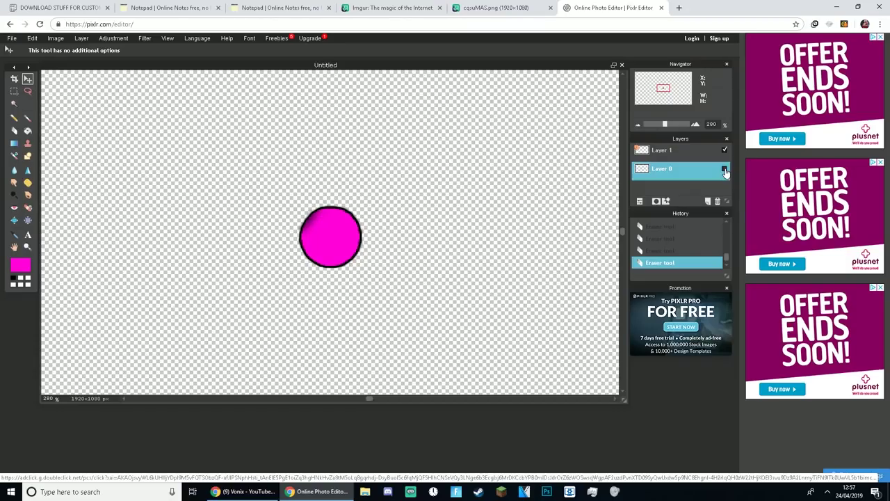
click(693, 161)
- Examine the outlined circle at several zoom levels and toggle the visibility of the Layer 0 template
scroll(705, 158, down, 10)
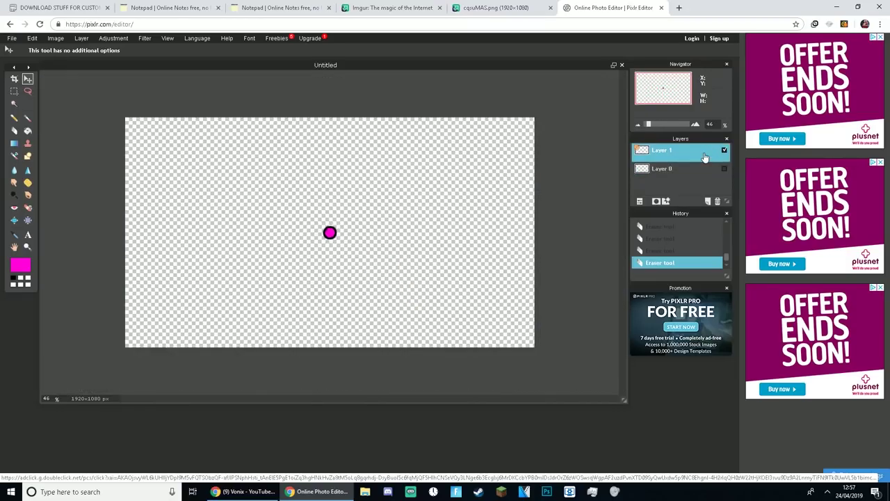
scroll(705, 158, up, 2)
key(ctrl+plus)
key(ctrl+plus)
key(ctrl+plus)
key(ctrl+plus)
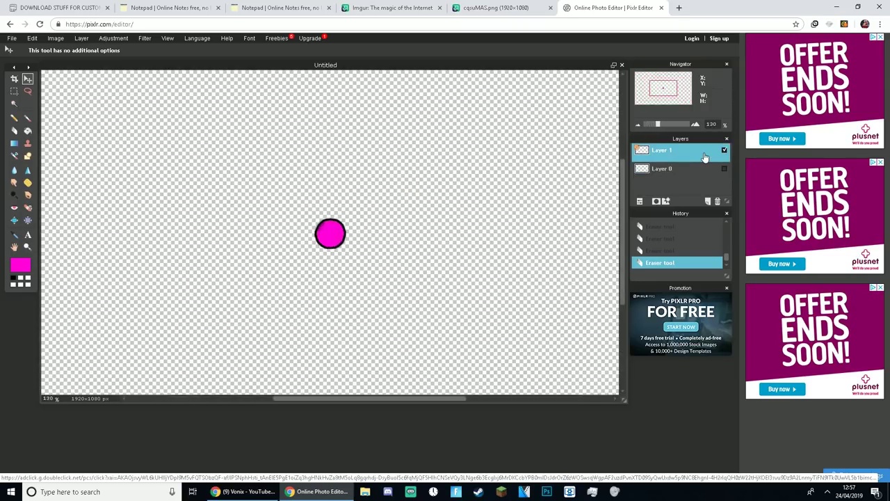
key(ctrl+plus)
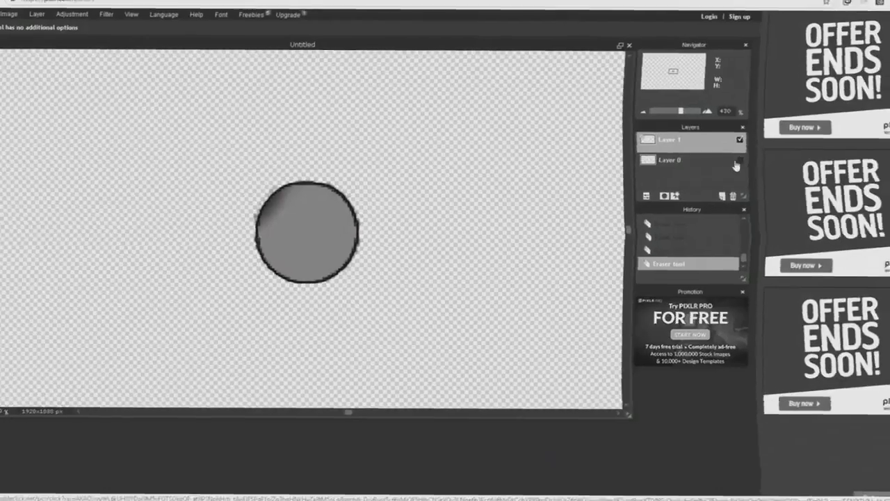
click(724, 169)
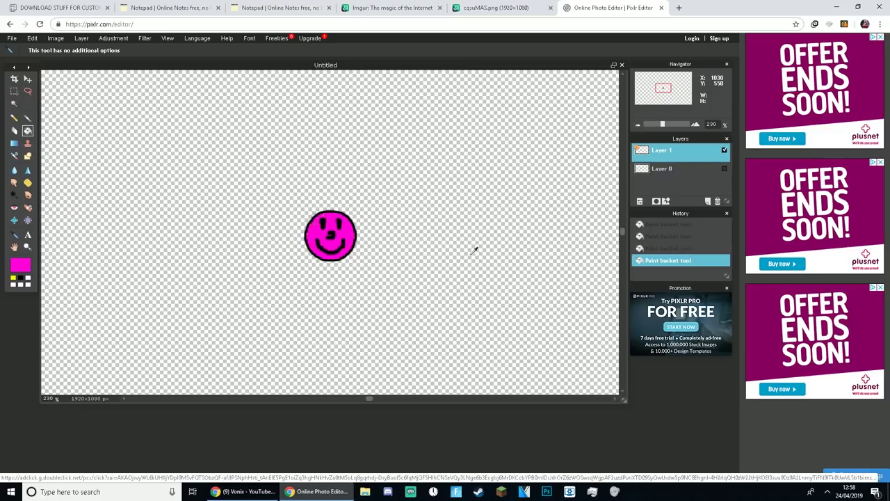
- Save the smiley crosshair to the Desktop as a transparent full-quality PNG named Happy Reticle
scroll(474, 252, down, 4)
scroll(473, 252, up, 3)
scroll(473, 252, down, 3)
scroll(472, 255, up, 1)
scroll(472, 255, down, 1)
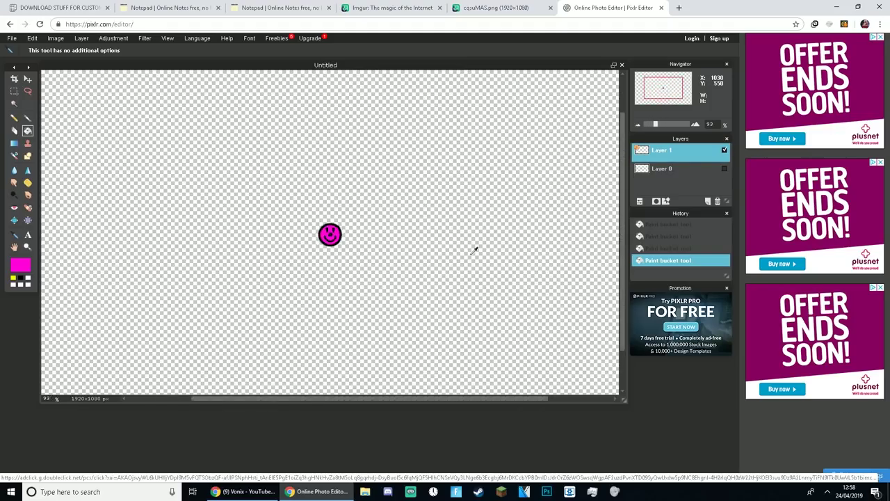
click(11, 38)
click(29, 80)
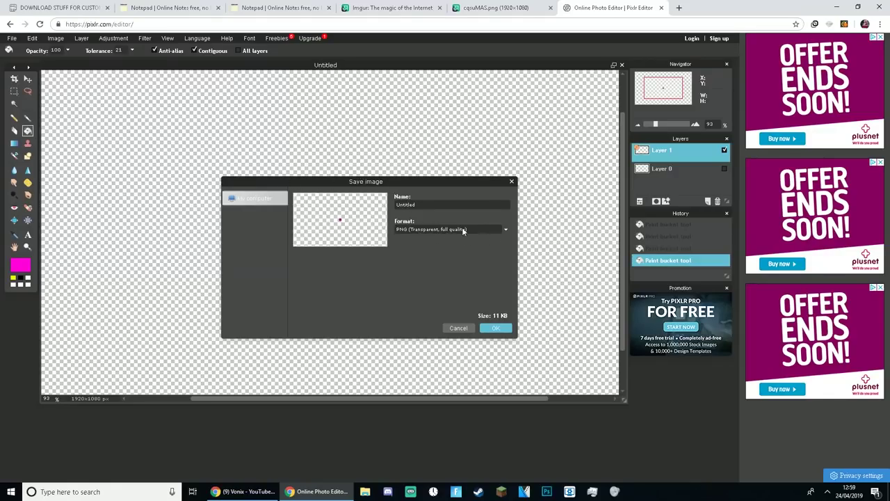
click(496, 329)
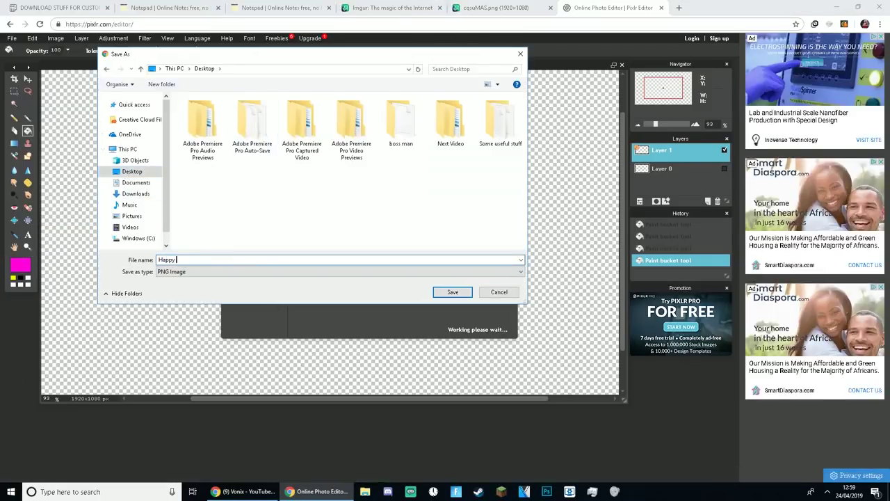
text(Happy Reticle)
key(Return)
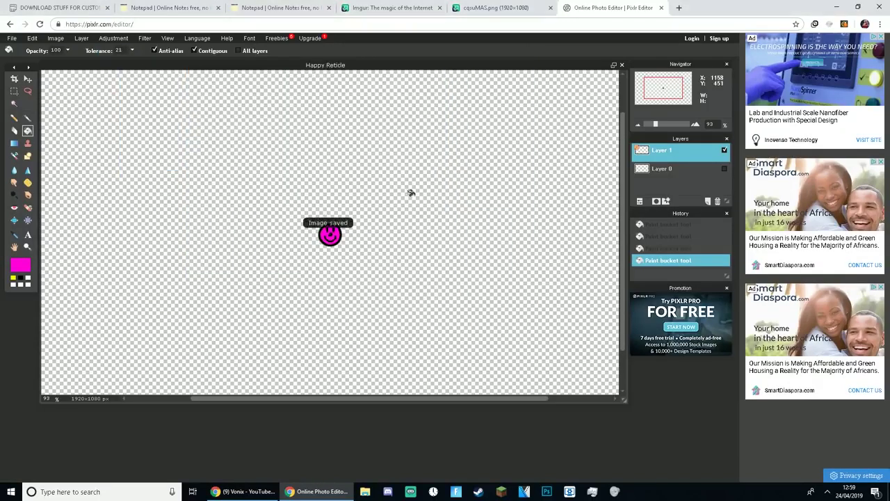
- Select the Custom Desktop Logo link in the online notes and open customdesktoplogo.wikidot.com/download in a new tab
click(278, 8)
drag(224, 196, 62, 190)
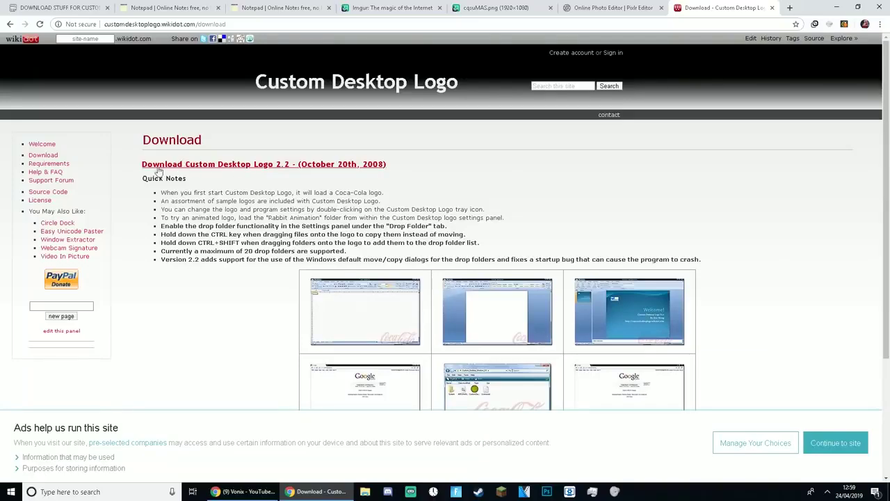
- Download the Custom Desktop Logo 2.2 zip and move it from the Downloads folder to the desktop
click(180, 166)
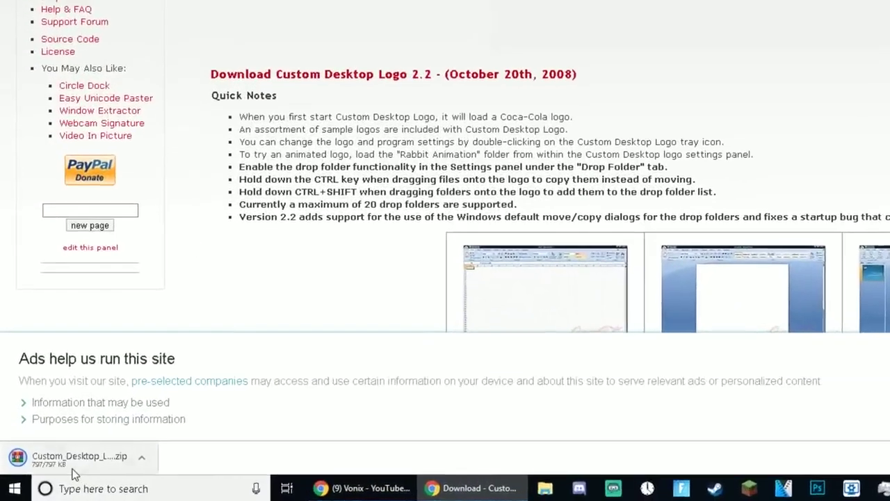
right_click(55, 473)
click(76, 450)
drag(288, 427, 233, 224)
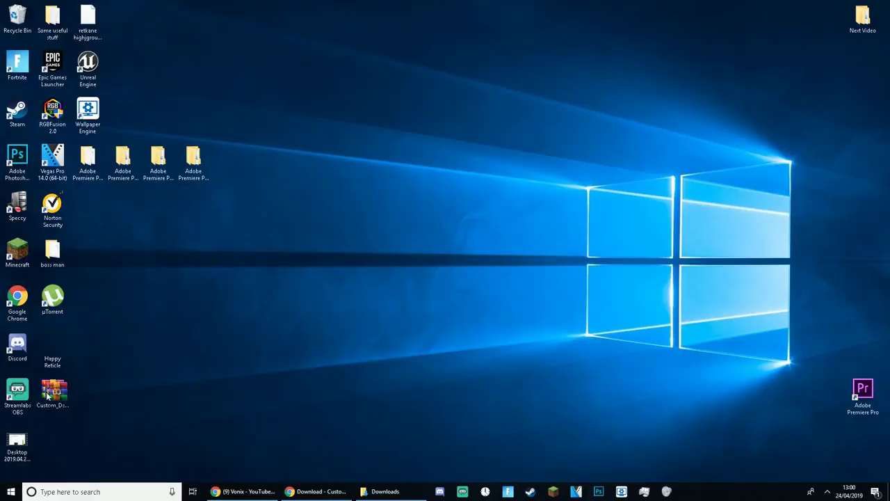
- Create a new folder on the desktop, move the Custom_Desktop_Logo_V2.2 archive into it and open the folder
drag(47, 395, 434, 114)
right_click(498, 193)
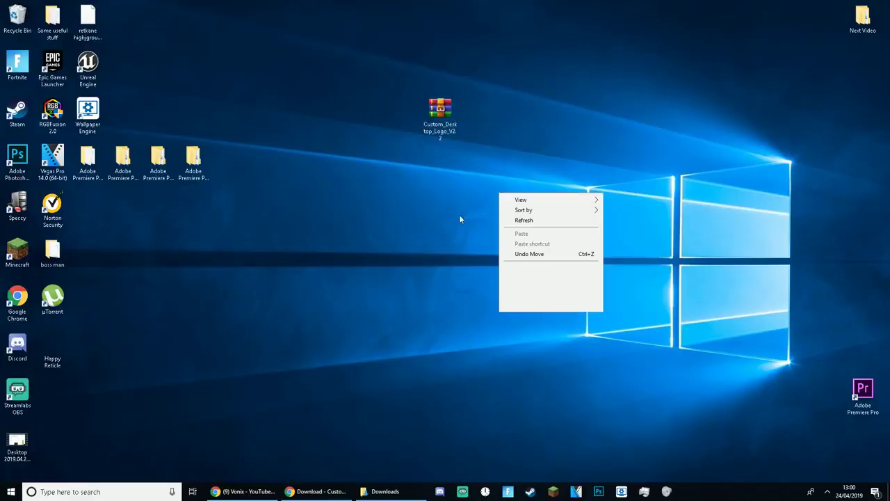
drag(440, 111, 511, 202)
double_click(511, 202)
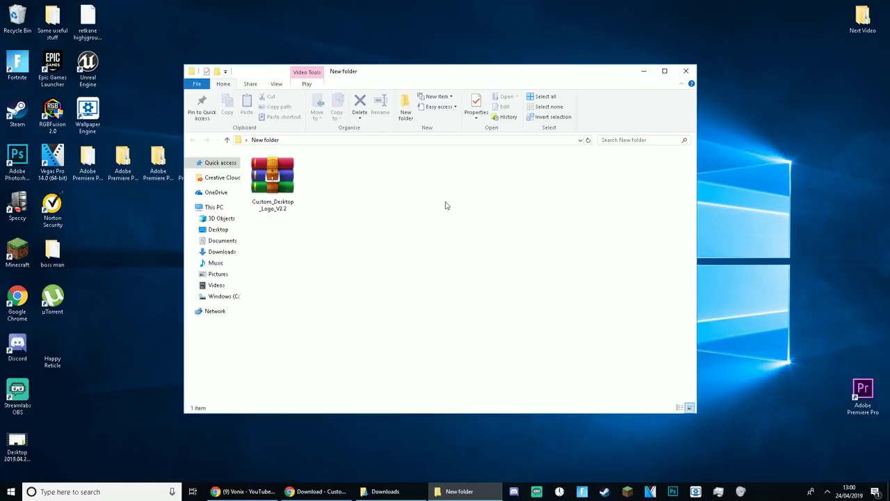
- Extract the archive into its own Custom_Desktop_Logo_V2.2 folder beside it
click(271, 178)
right_click(267, 178)
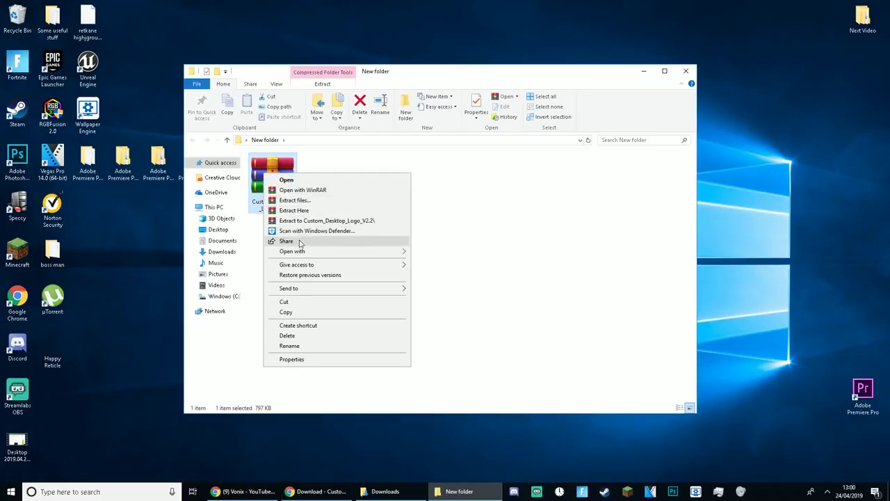
click(348, 202)
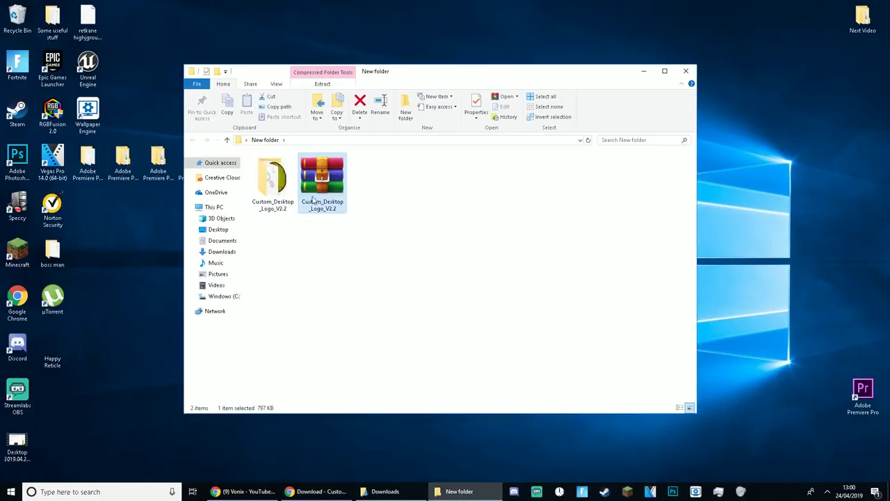
- Open the extracted Custom_Desktop_Logo_V2.2 folder and run the CustomDesktopLogo application
click(272, 193)
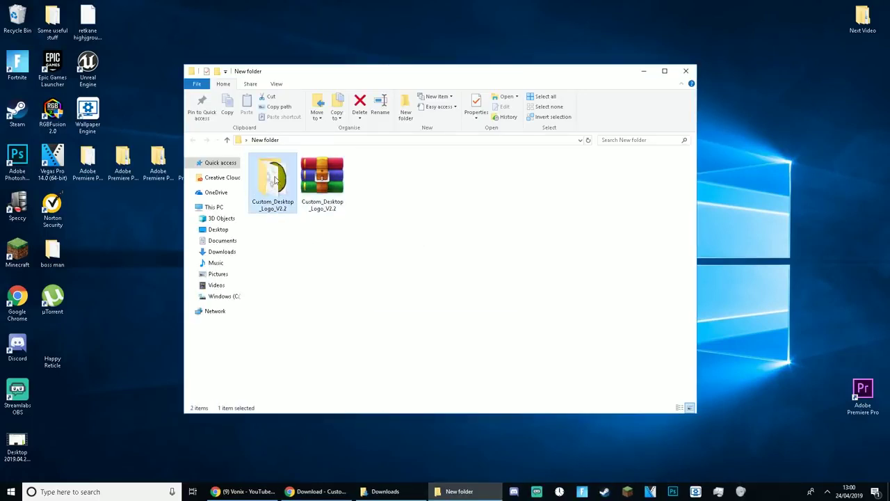
double_click(279, 182)
click(286, 192)
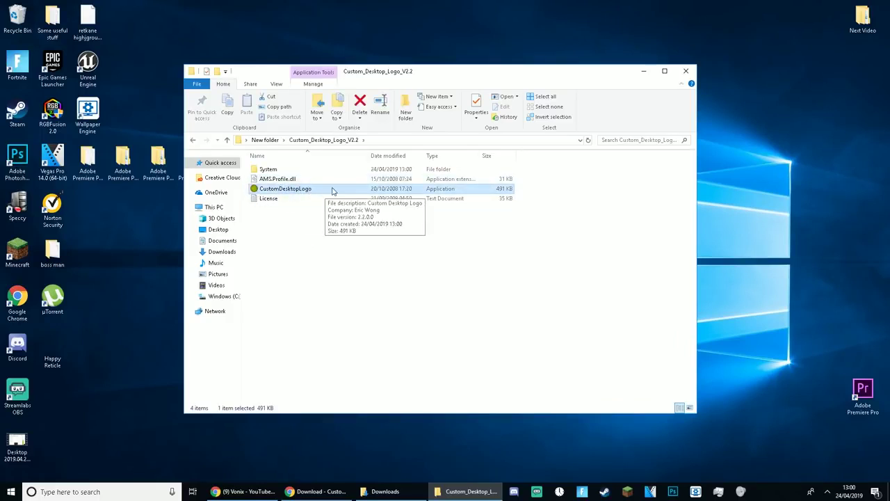
double_click(332, 190)
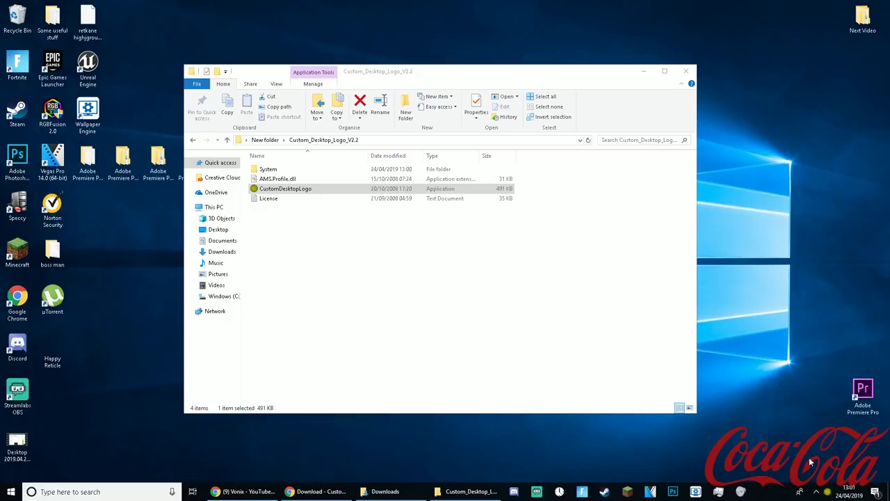
- Open the Custom Desktop Logo settings window from its notification area icon and place it over the folder window
right_click(829, 495)
right_click(831, 494)
click(827, 492)
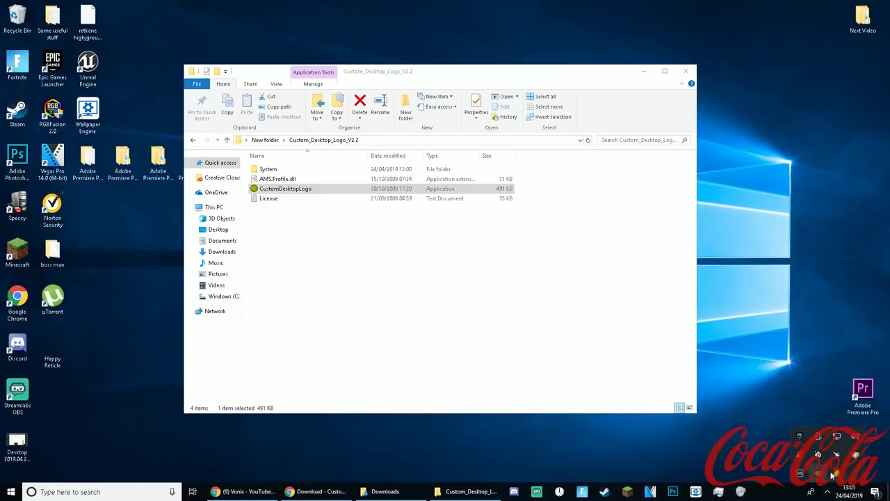
right_click(835, 474)
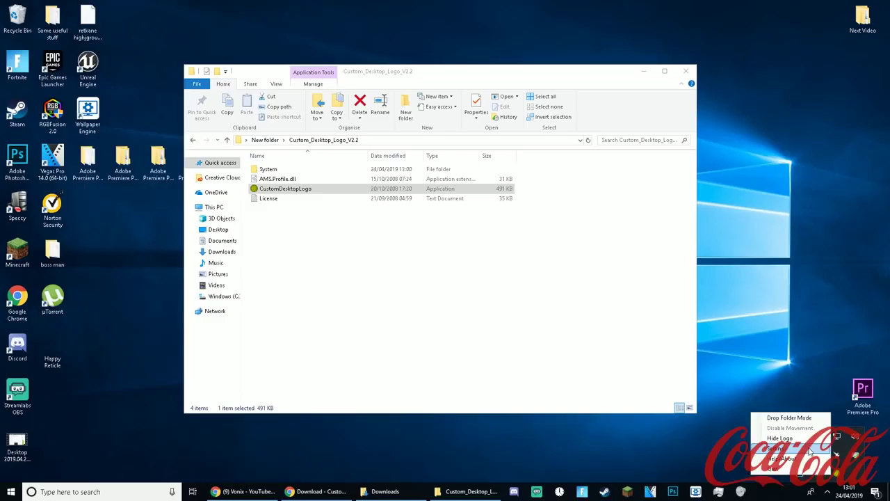
click(449, 289)
drag(152, 59, 402, 101)
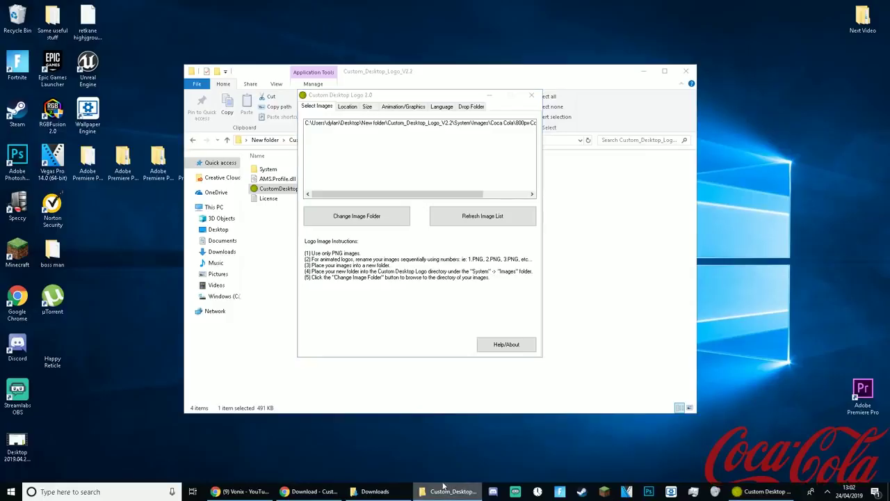
- Open a second File Explorer window on the Desktop folder and place it beside the Custom Desktop Logo settings
right_click(443, 486)
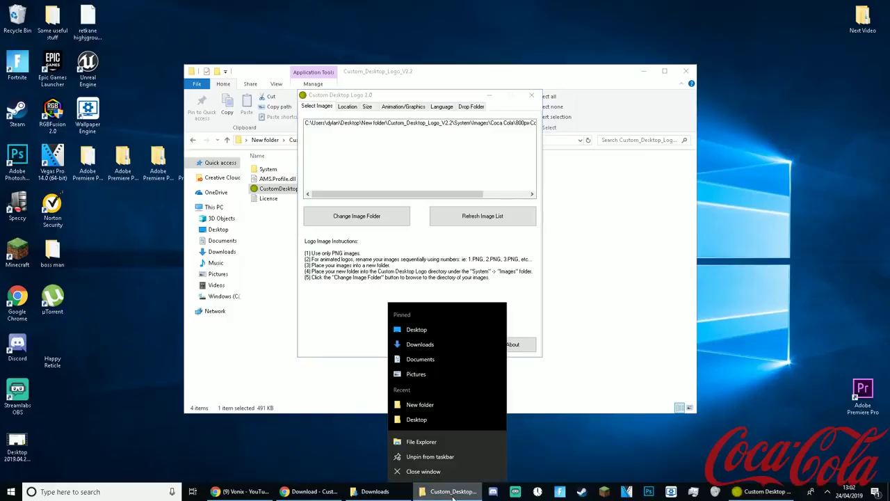
right_click(308, 452)
right_click(447, 492)
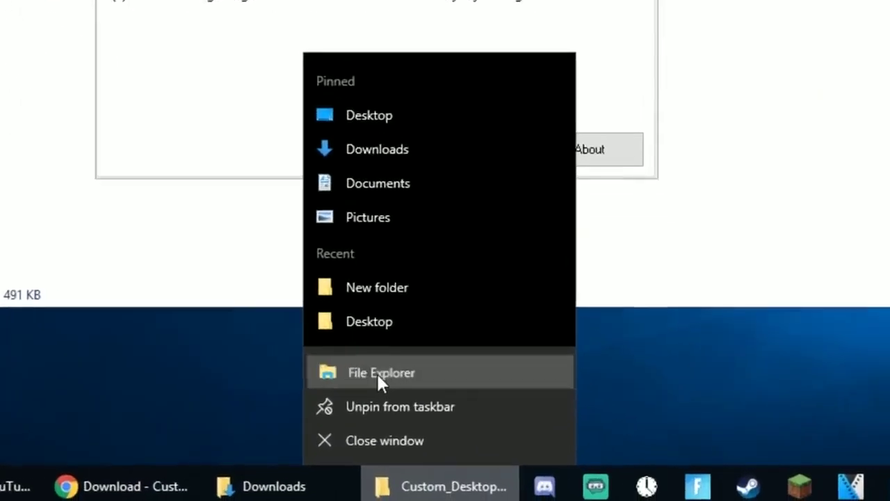
click(374, 370)
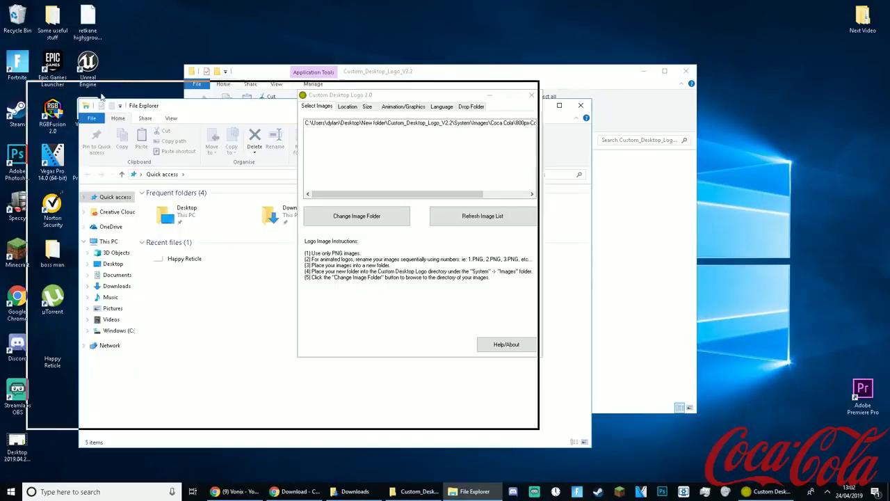
click(52, 242)
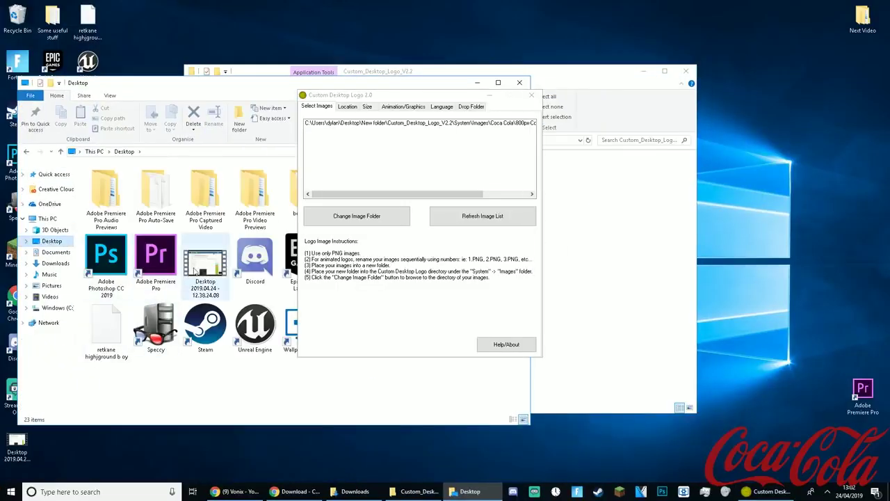
drag(203, 90, 467, 91)
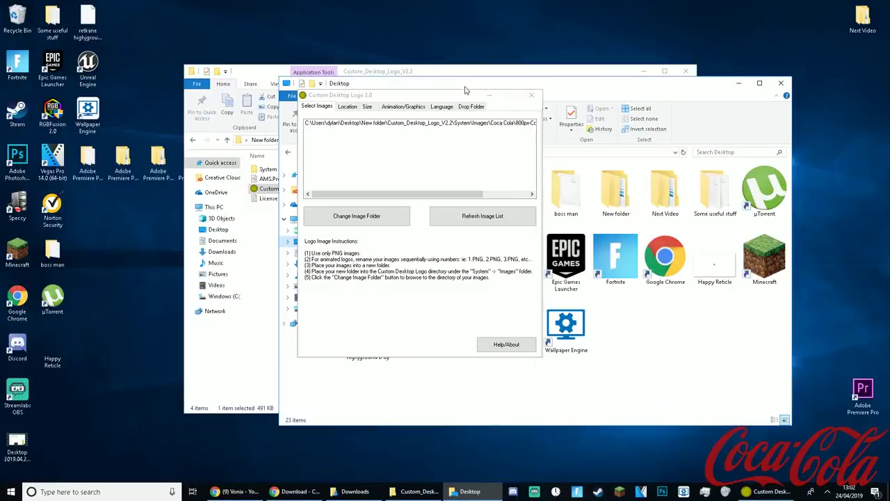
- Create a folder named Happy Reticle on the Desktop and move the Happy Reticle image into it
click(715, 304)
drag(789, 125, 788, 126)
click(640, 165)
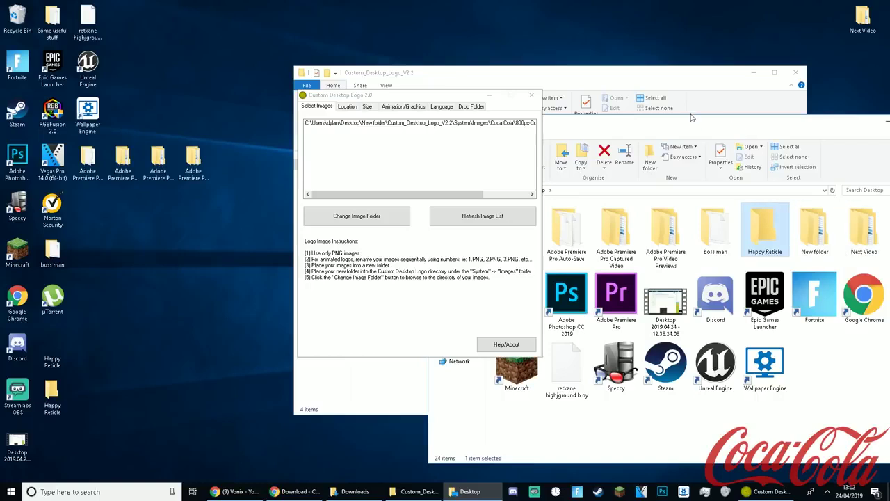
drag(694, 118, 641, 104)
drag(853, 297, 709, 216)
- Move the Happy Reticle folder into System\Images inside Custom_Desktop_Logo_V2.2 and close the Desktop folder window
drag(183, 116, 373, 113)
drag(174, 286, 188, 227)
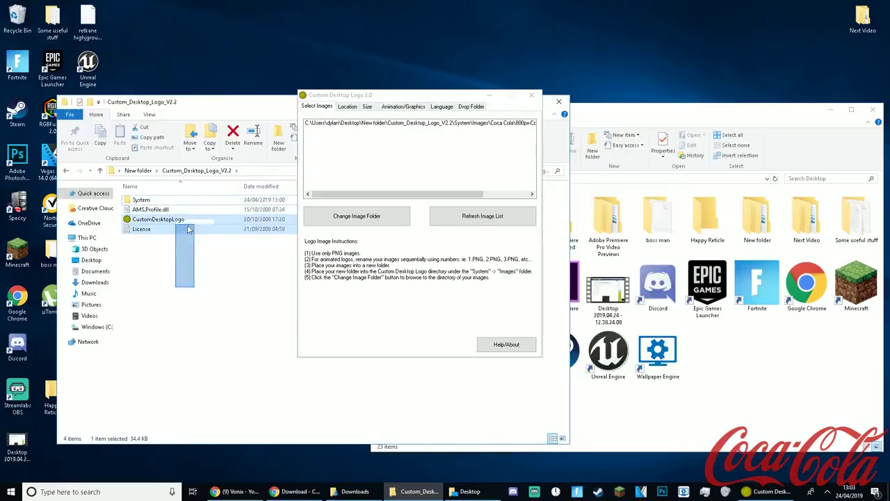
mouse_move(217, 300)
mouse_down()
mouse_move(141, 180)
mouse_move(133, 241)
mouse_move(133, 189)
mouse_up()
drag(207, 282, 114, 185)
click(171, 299)
drag(241, 291, 167, 223)
double_click(146, 193)
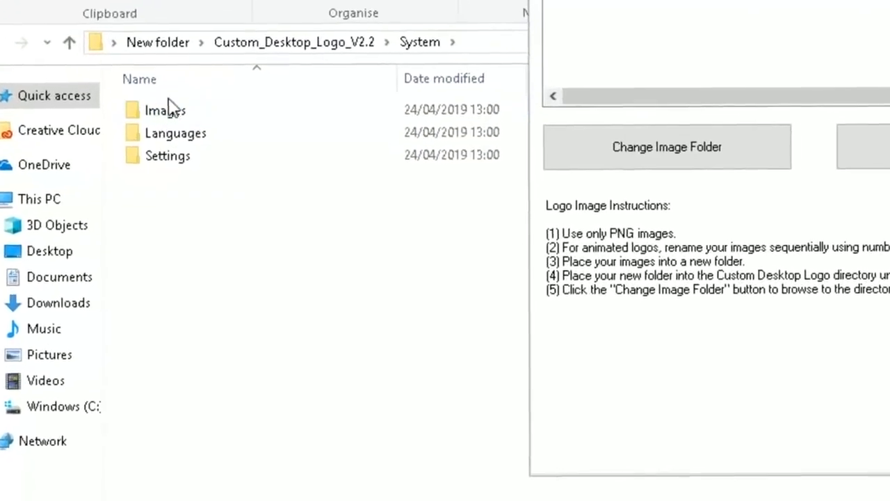
double_click(165, 108)
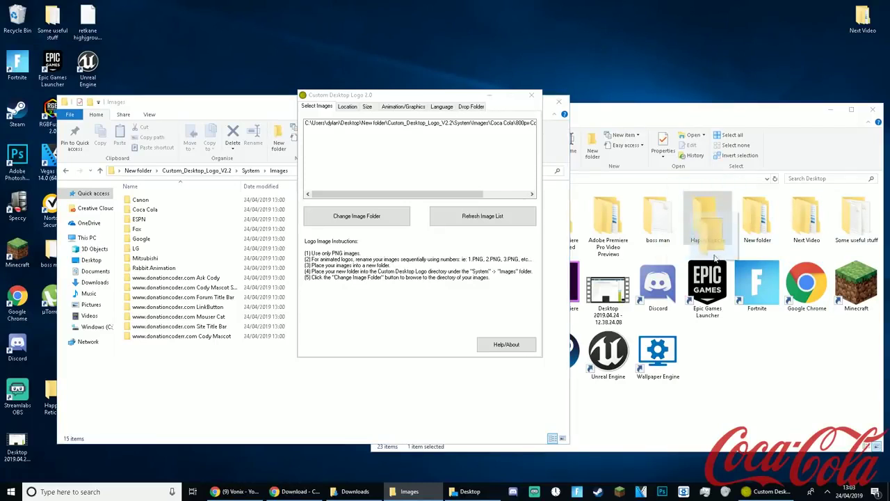
drag(137, 402, 174, 411)
key(ctrl+w)
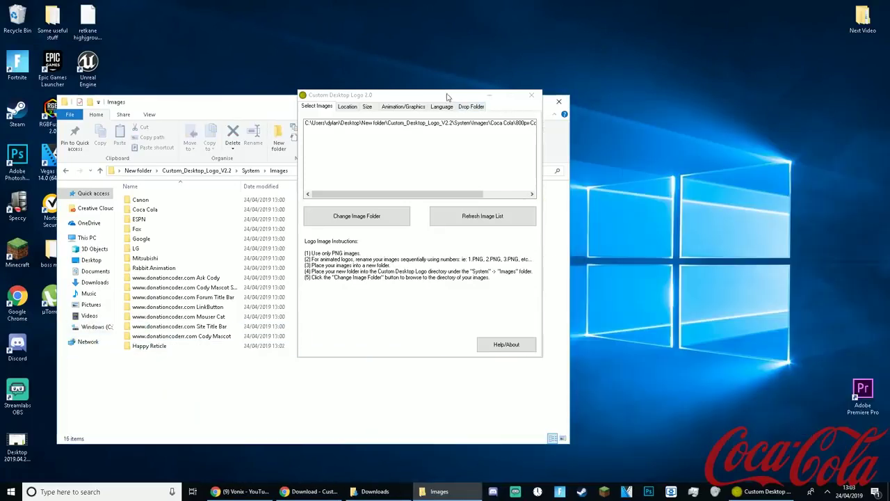
- Change the logo's image folder to Happy Reticle under Custom_Desktop_Logo_V2.2\System\Images
drag(449, 97, 477, 80)
click(447, 196)
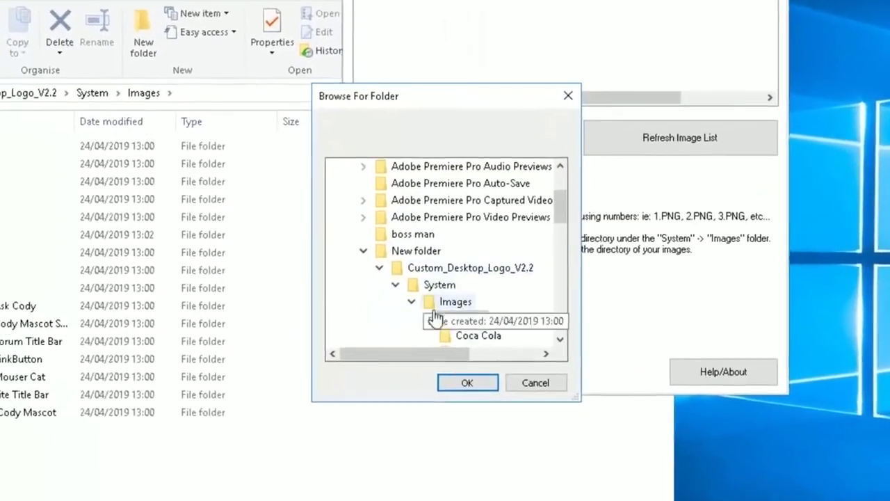
scroll(445, 330, down, 3)
scroll(424, 324, up, 4)
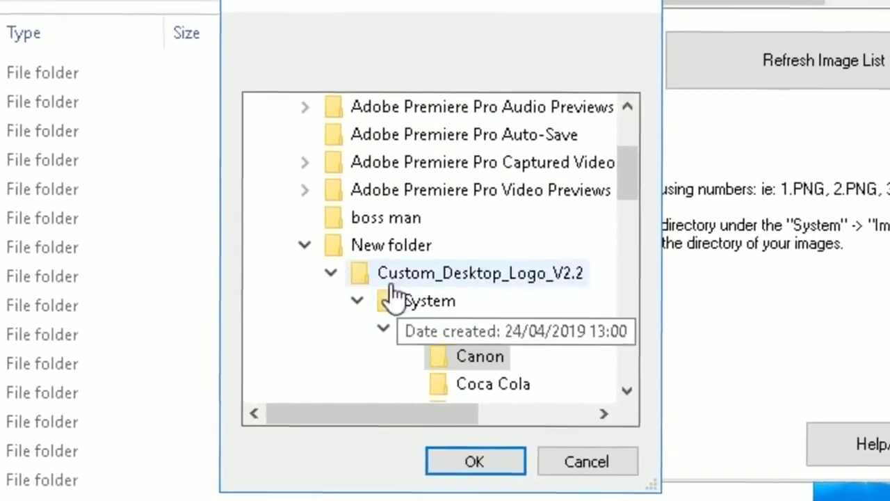
scroll(501, 306, down, 3)
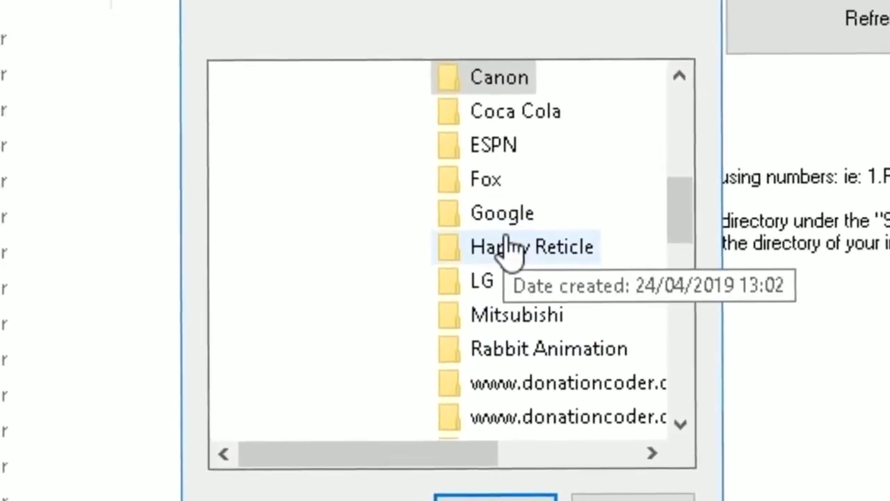
click(494, 251)
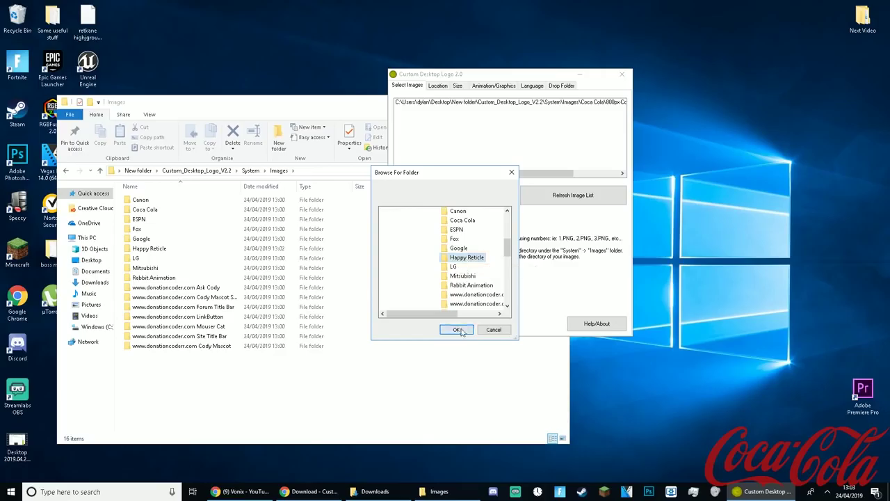
click(459, 331)
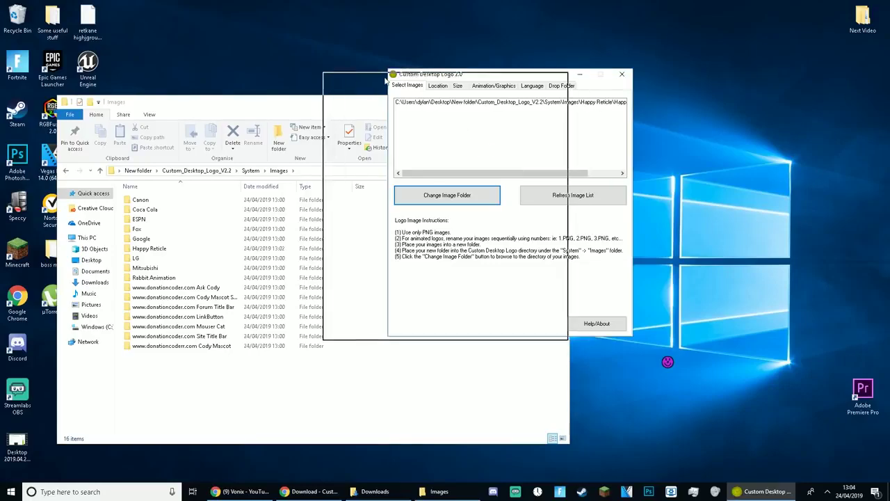
drag(386, 81, 385, 81)
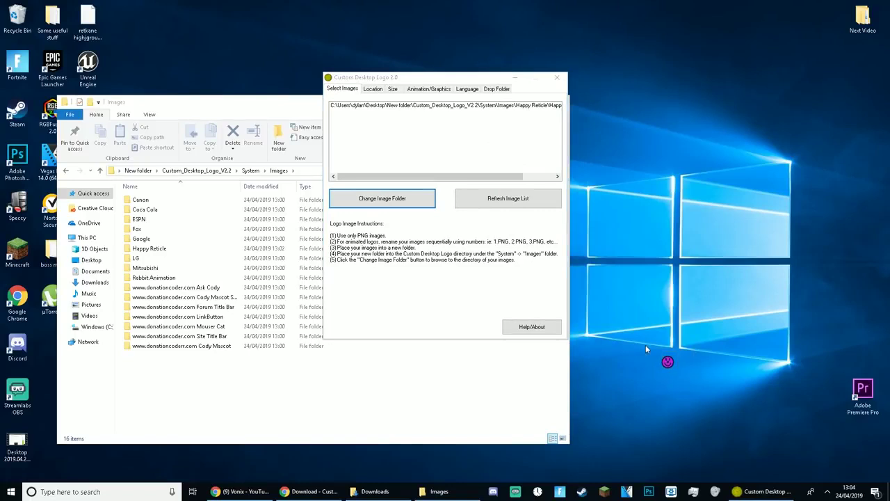
- Set the logo's display location to Centre with X and Y location offsets of 0
click(372, 89)
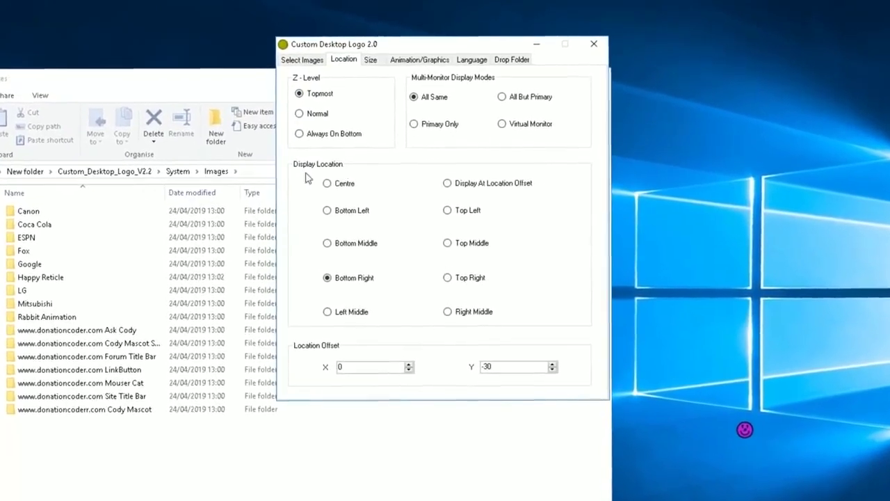
click(332, 185)
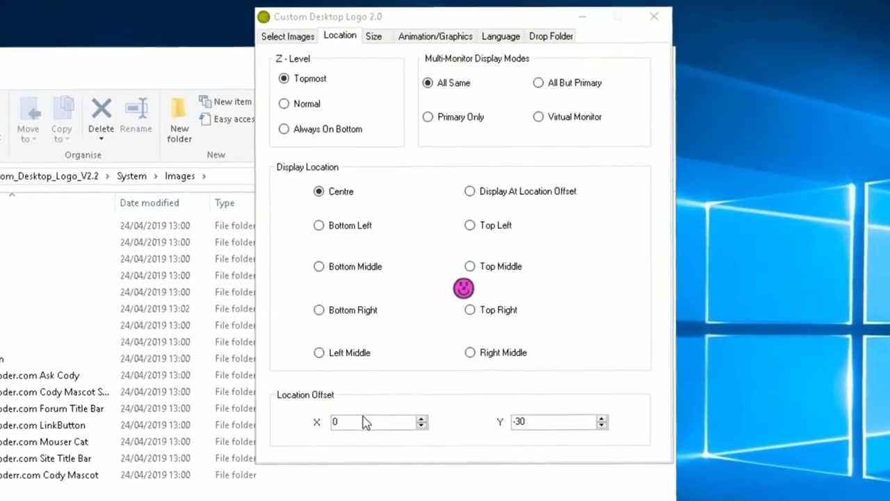
drag(366, 416, 300, 407)
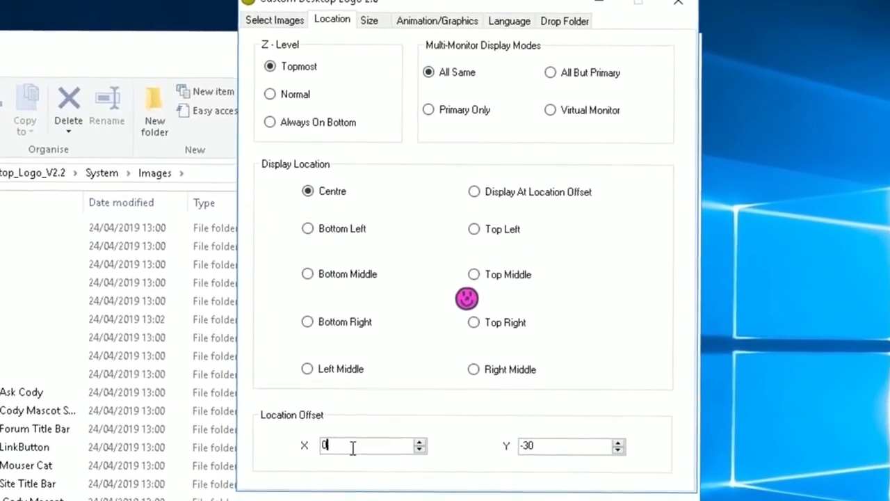
double_click(553, 439)
text(0)
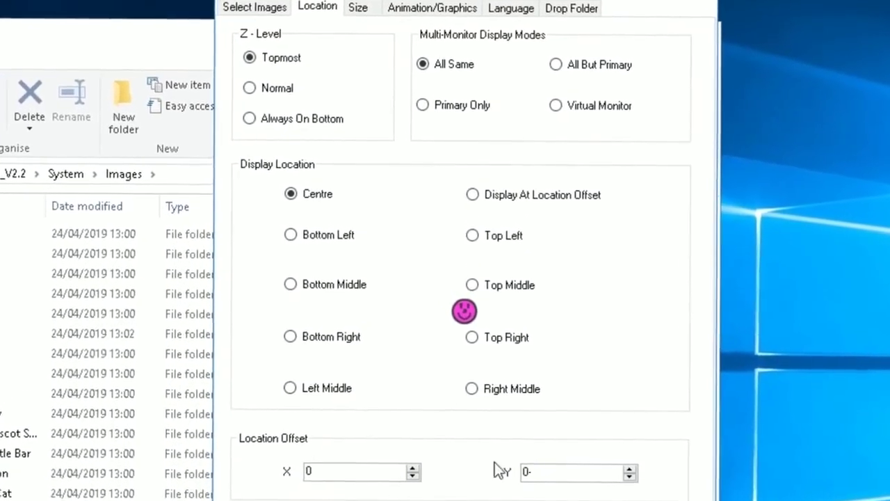
- Scale the crosshair image by a factor of 0.35 and keep the settings window clear of the screen centre
click(361, 2)
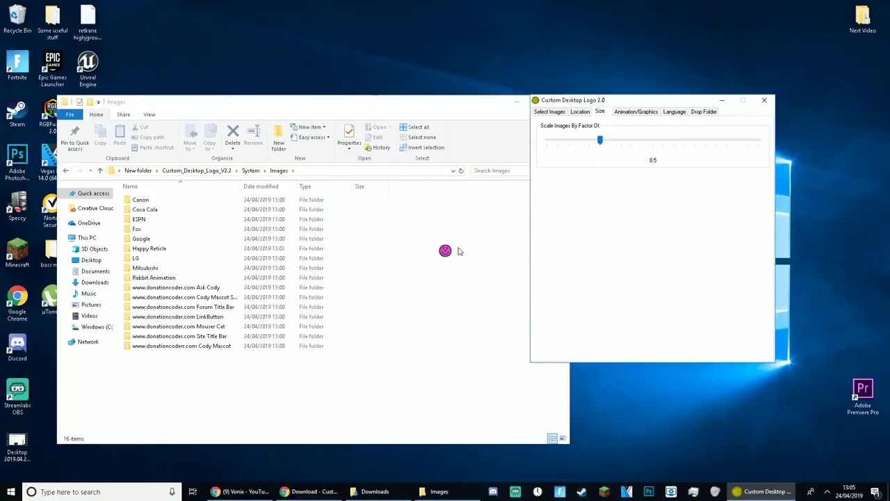
drag(552, 89, 552, 89)
drag(545, 127, 485, 124)
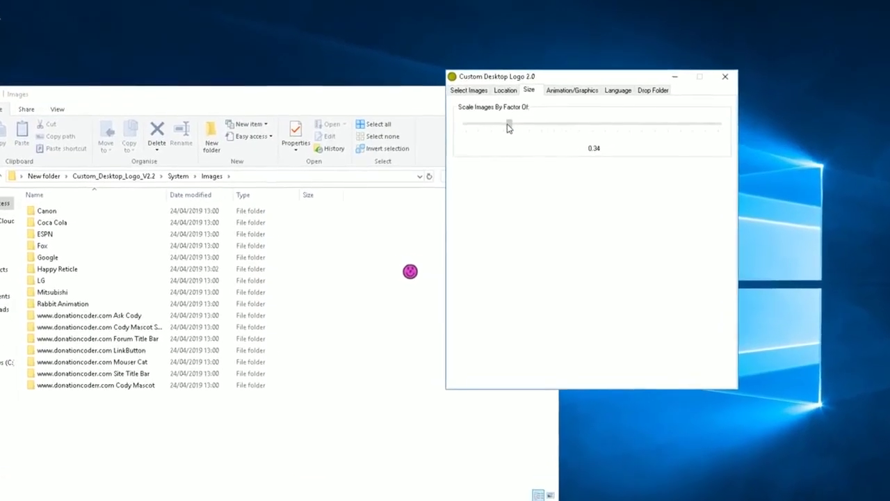
drag(427, 132, 344, 145)
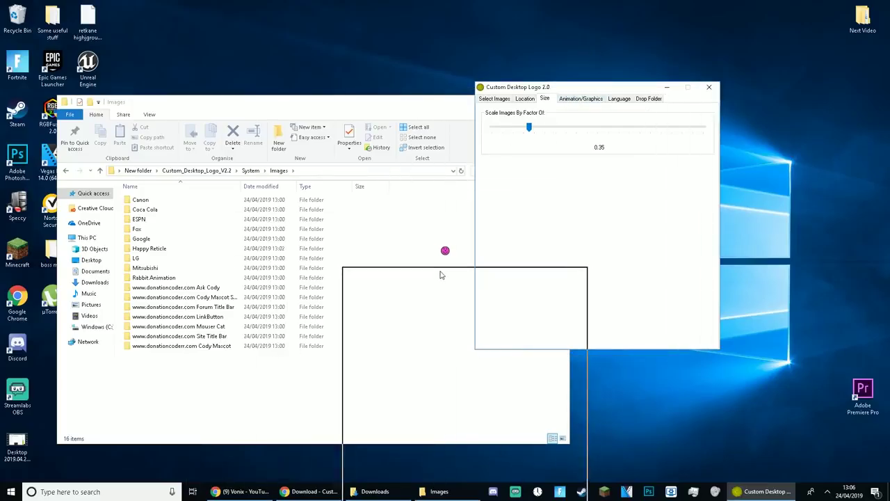
- Set the crosshair image's opacity to 255 and keep the settings window clear of the screen centre
drag(595, 154, 647, 96)
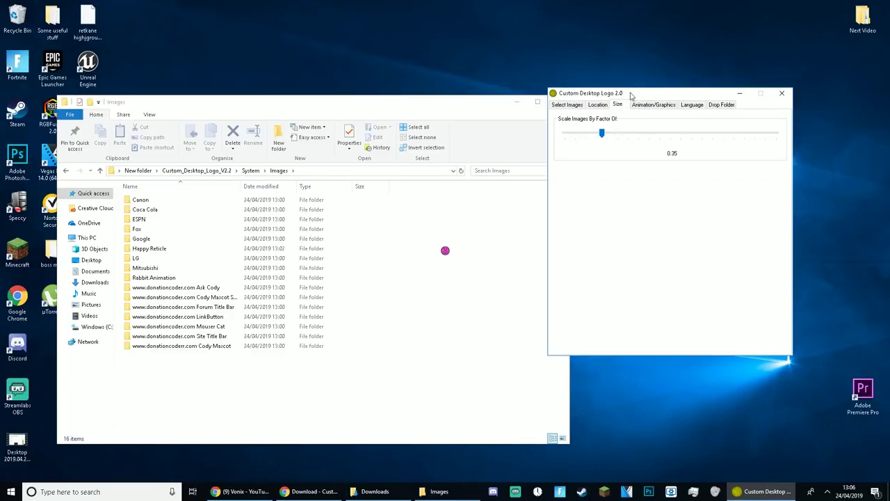
drag(630, 96, 628, 84)
click(564, 103)
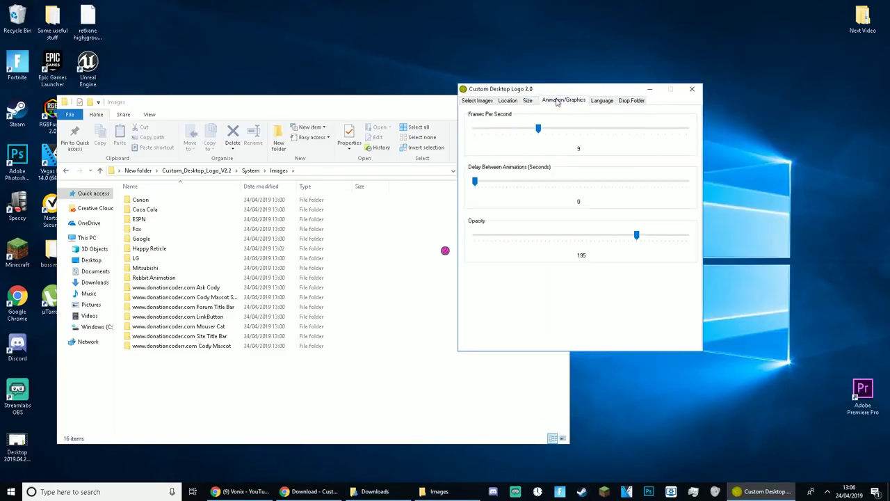
drag(377, 177, 611, 132)
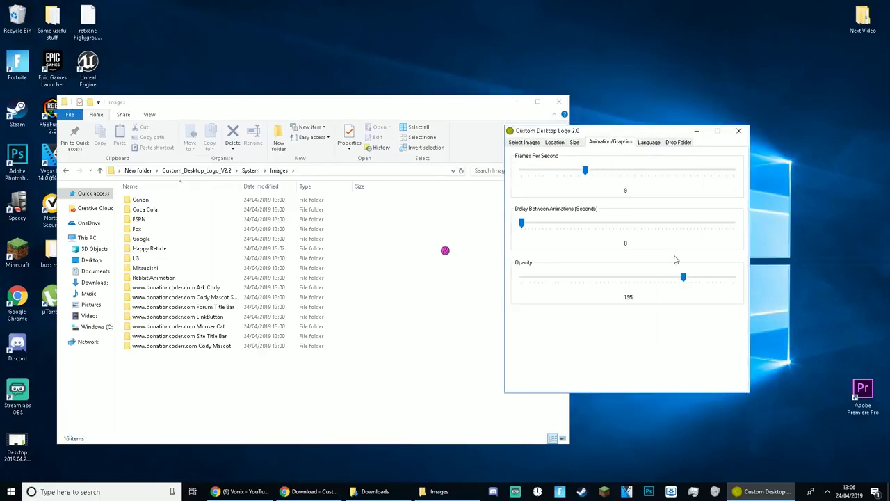
drag(684, 279, 737, 279)
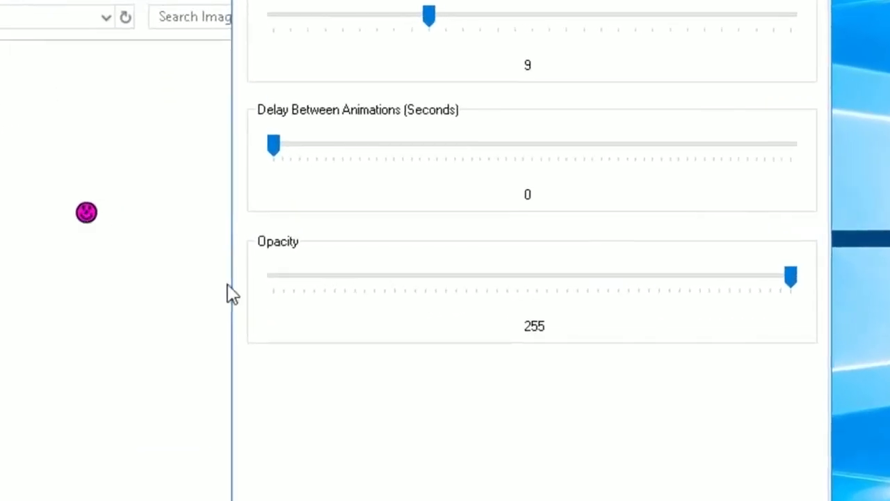
drag(791, 277, 322, 287)
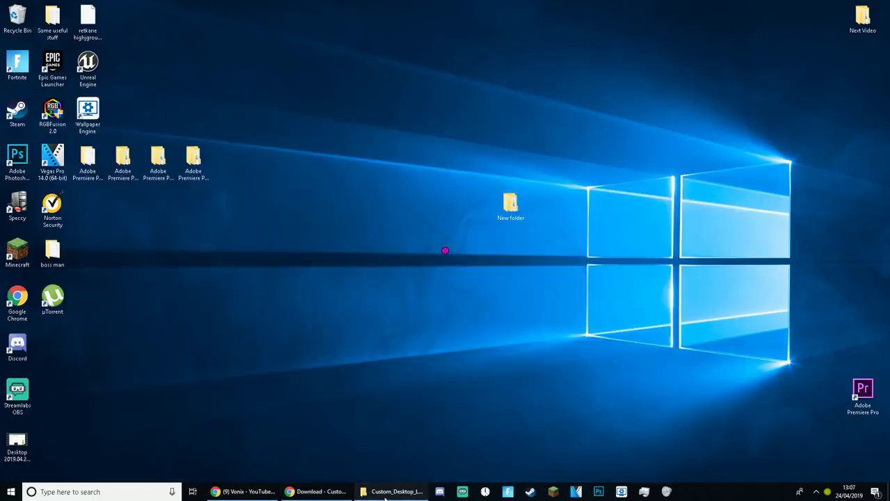
- Close the Custom_Desktop_Logo_V2.2 folder window and check the crosshair over the empty desktop
click(386, 494)
right_click(828, 495)
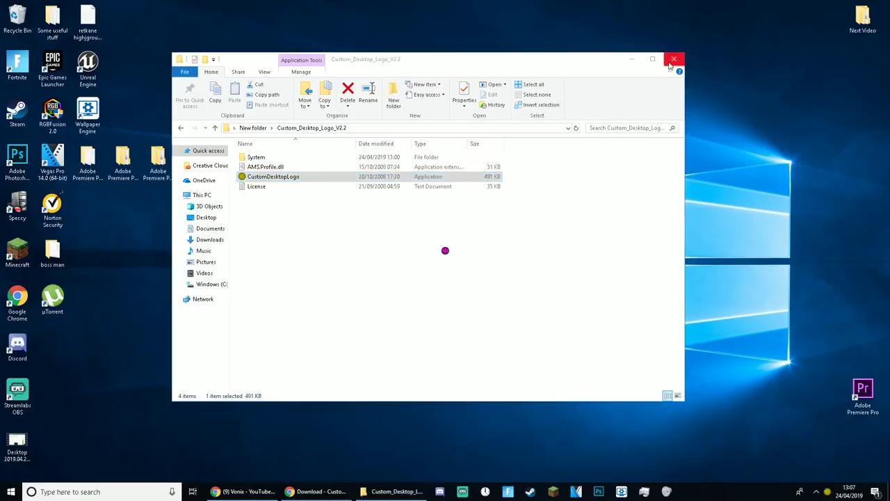
click(673, 59)
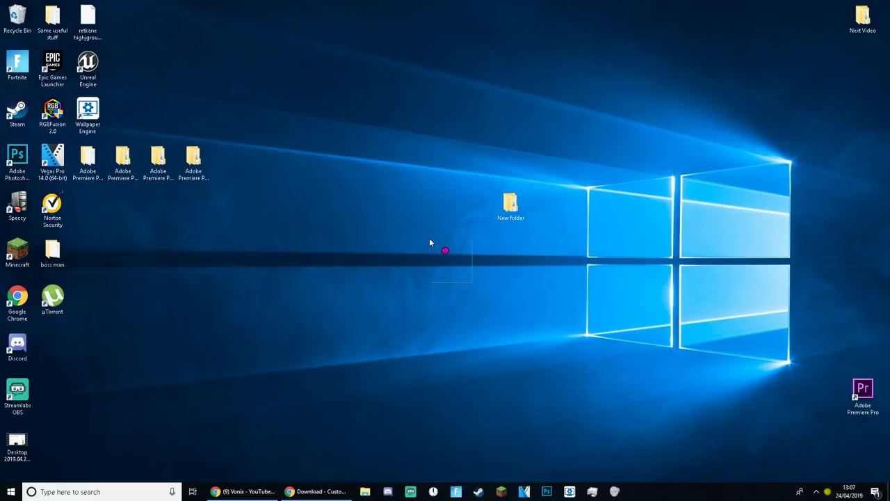
drag(429, 238, 427, 236)
drag(423, 234, 458, 276)
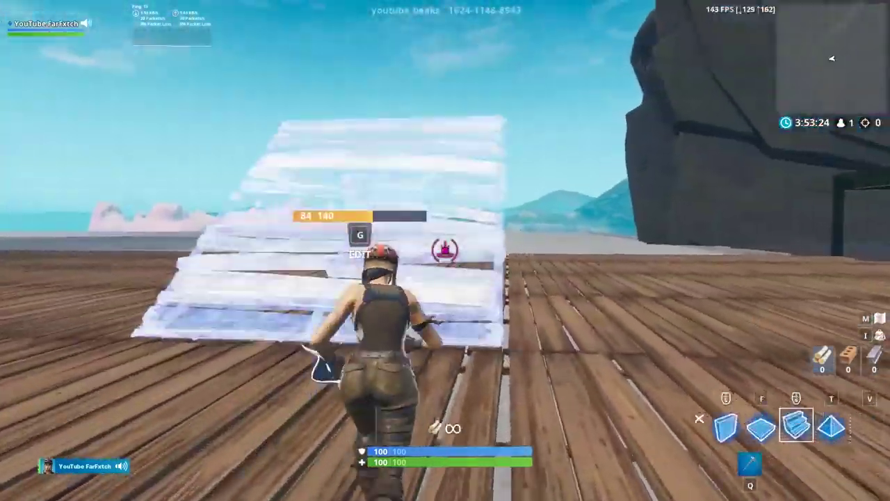
- Switch to Fortnite and build ramps and walls in Creative mode to check the custom crosshair over the game
key(q)
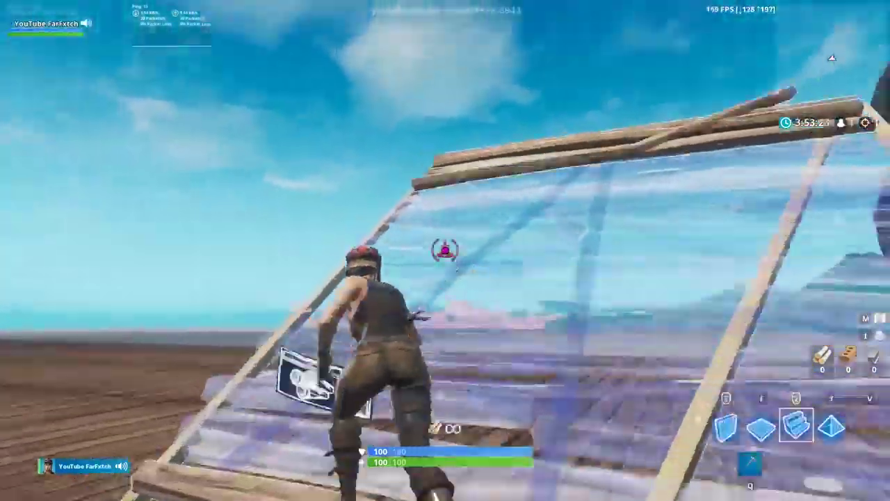
click(445, 251)
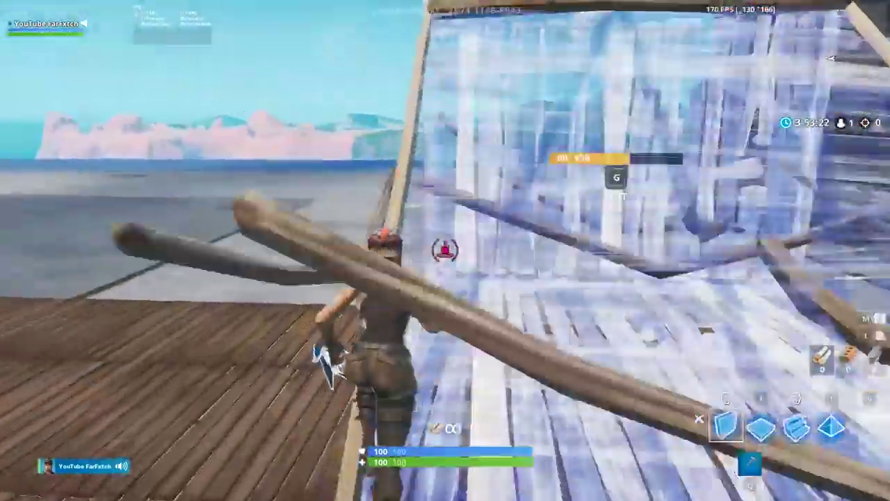
click(445, 250)
key(f)
click(446, 251)
click(446, 250)
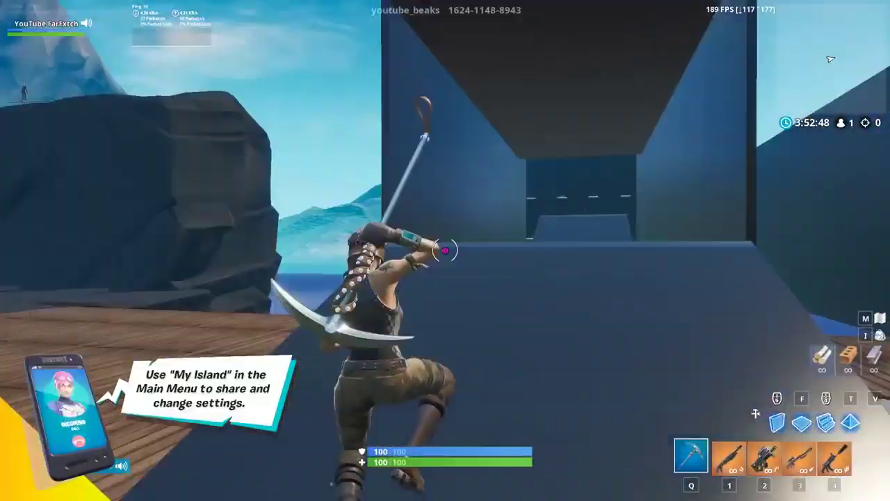
- Equip the rifle in slot 4 and shoot the practice targets, aiming with the custom crosshair
key(4)
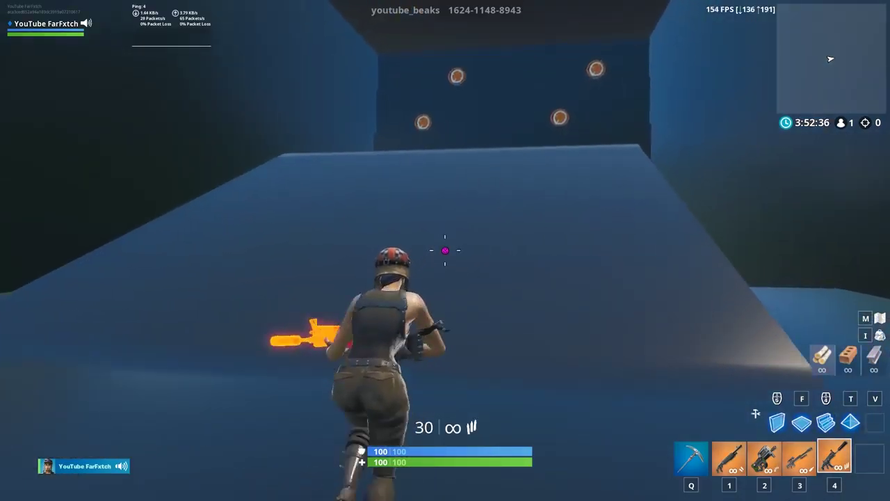
key(4)
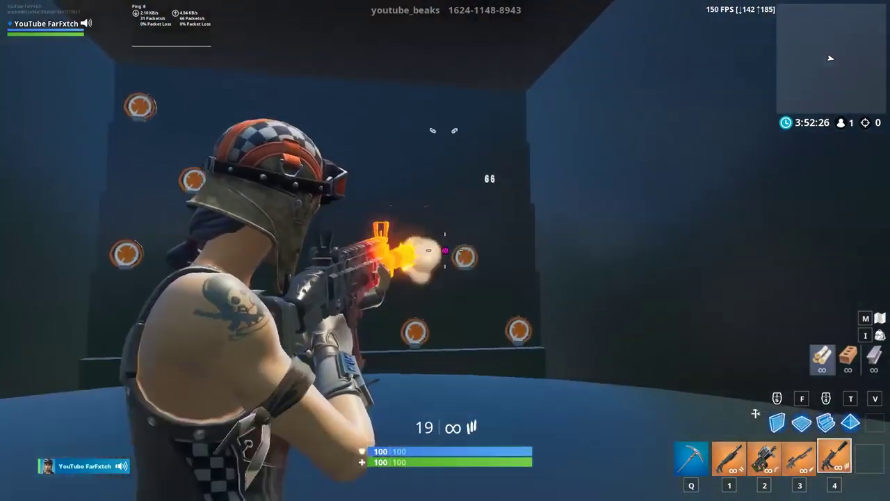
click(446, 250)
click(445, 251)
click(445, 250)
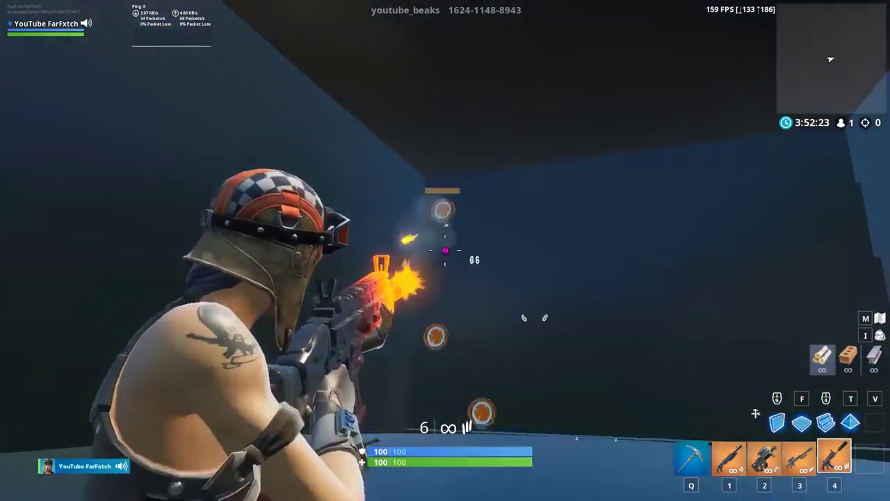
click(445, 250)
click(445, 251)
click(445, 251)
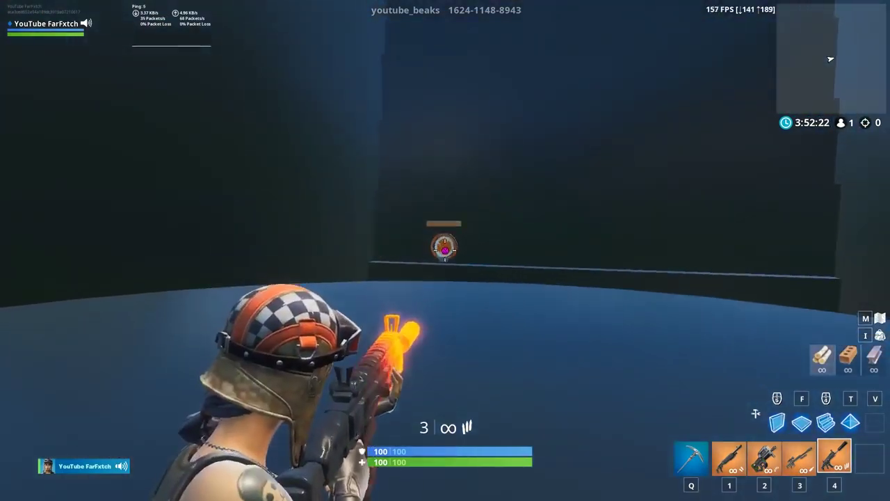
click(445, 250)
click(446, 250)
click(446, 250)
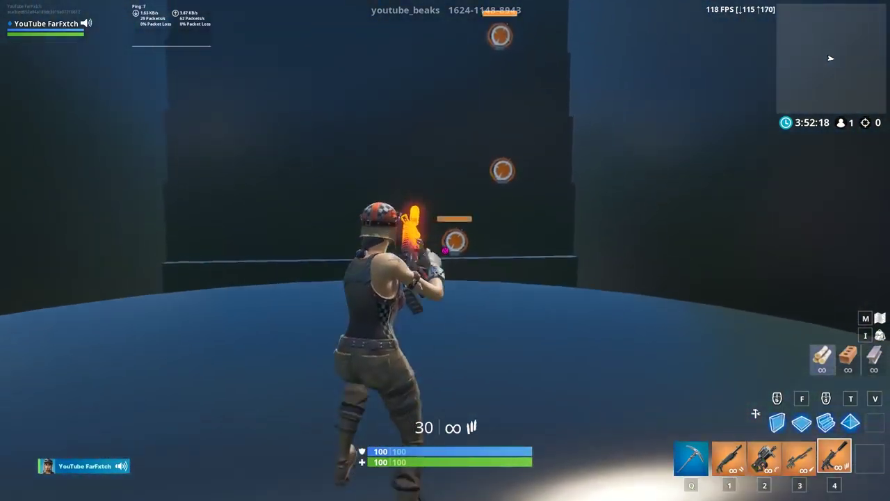
click(446, 250)
click(446, 251)
click(445, 251)
click(445, 251)
click(445, 251)
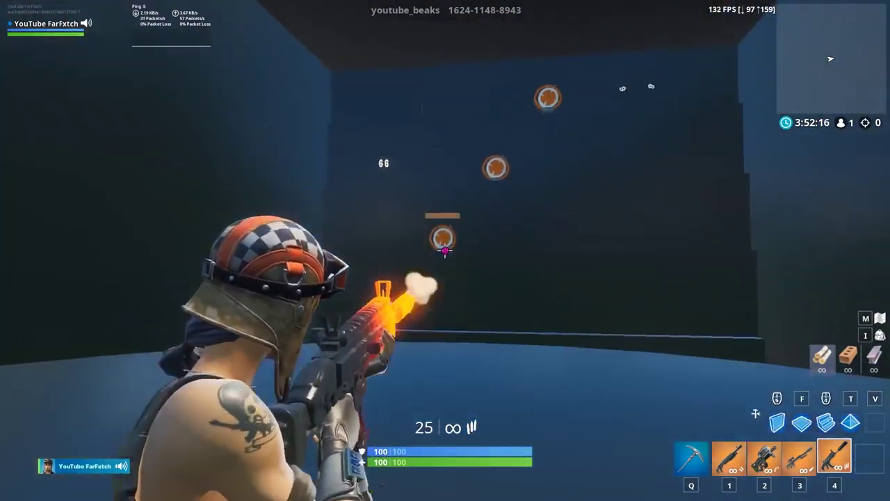
click(445, 251)
click(445, 250)
click(445, 251)
click(446, 250)
click(446, 250)
click(445, 250)
click(445, 251)
click(445, 251)
click(446, 250)
click(445, 251)
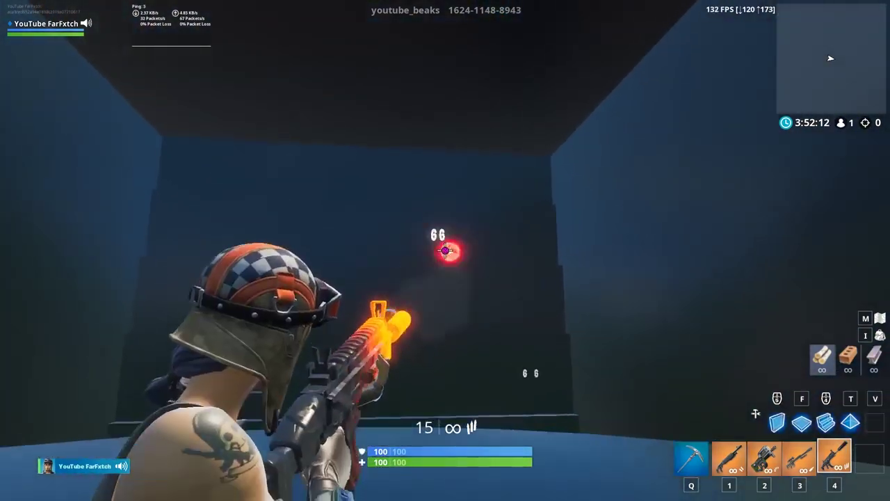
click(446, 251)
click(445, 251)
click(445, 251)
click(445, 250)
click(445, 251)
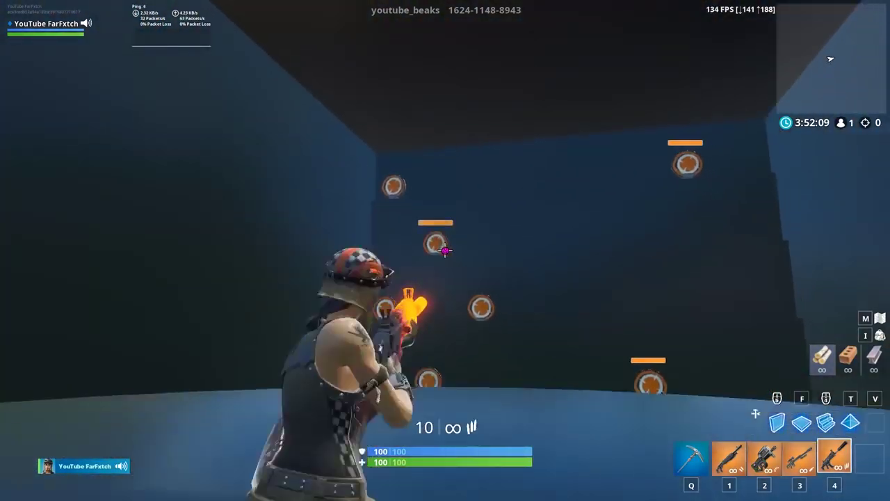
click(445, 251)
click(445, 251)
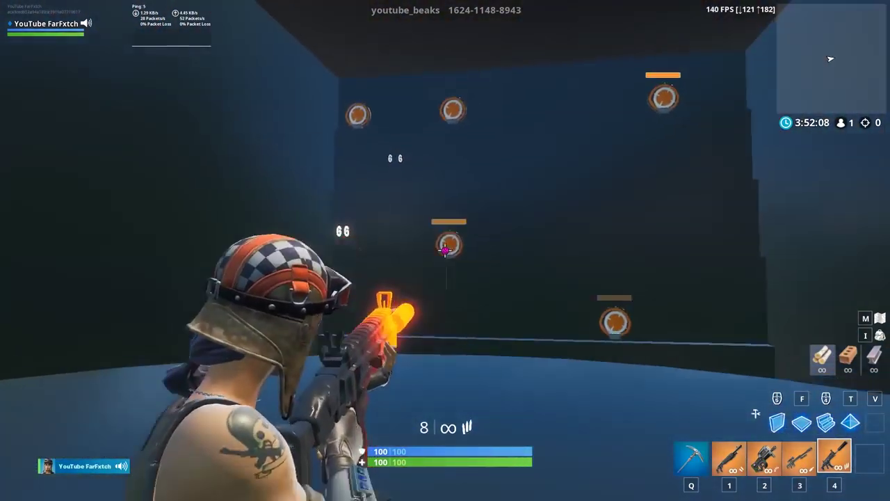
click(445, 250)
click(446, 250)
click(445, 250)
click(445, 250)
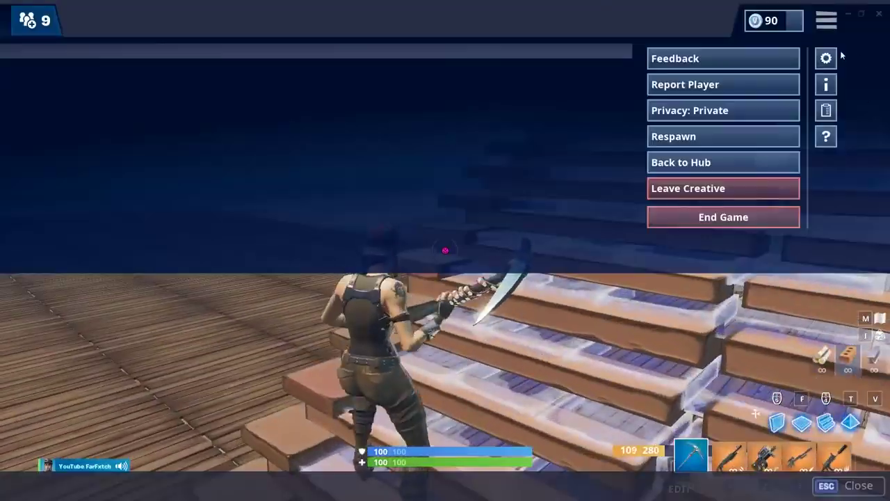
- Check the Window Mode in Fortnite's video settings and return to the game
click(827, 59)
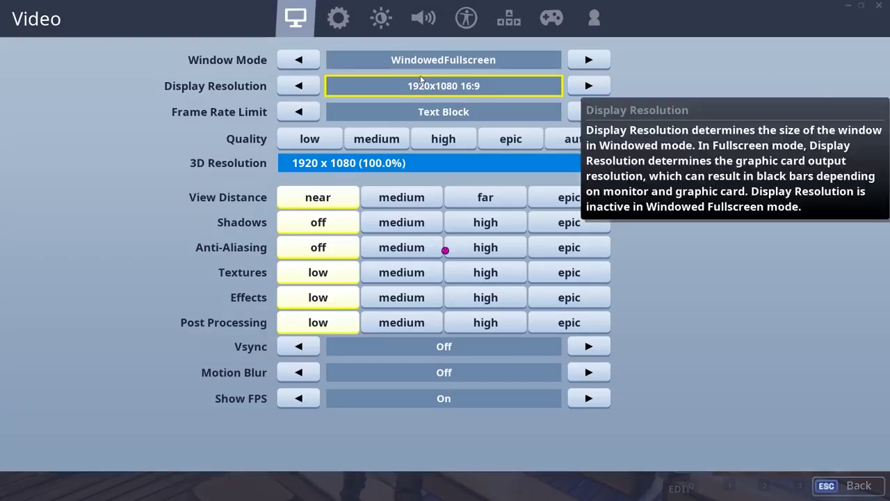
key(Escape)
- Place and edit building pieces with the custom crosshair as the aiming point
click(445, 251)
key(f)
key(q)
key(g)
key(g)
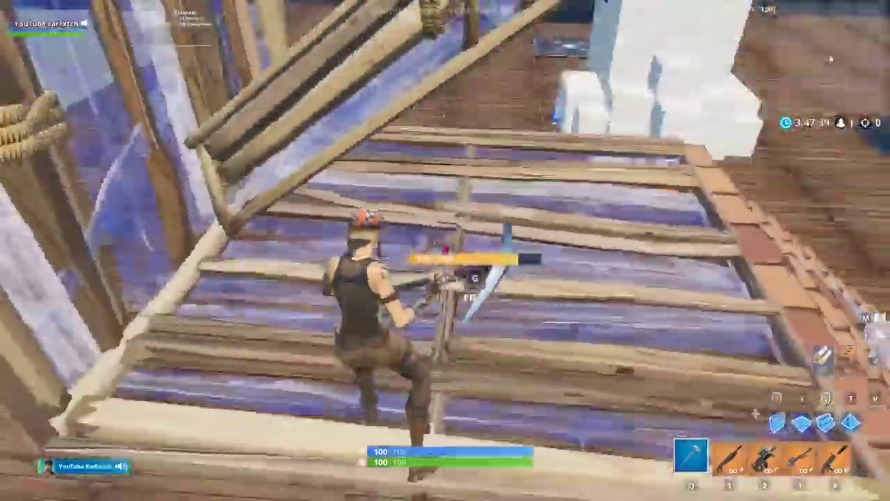
click(446, 250)
key(g)
key(g)
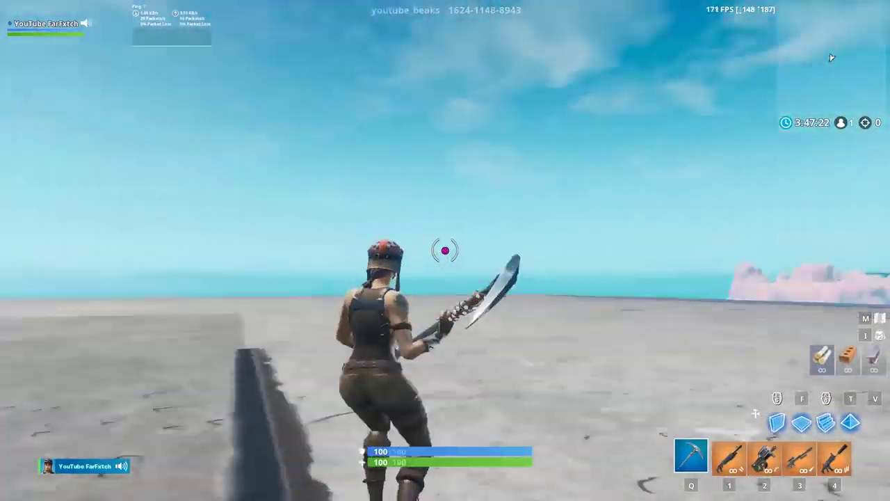
- Swing the pickaxe, equip the rifle in slot 4 and aim across the open ground to test the crosshair's alignment
click(445, 250)
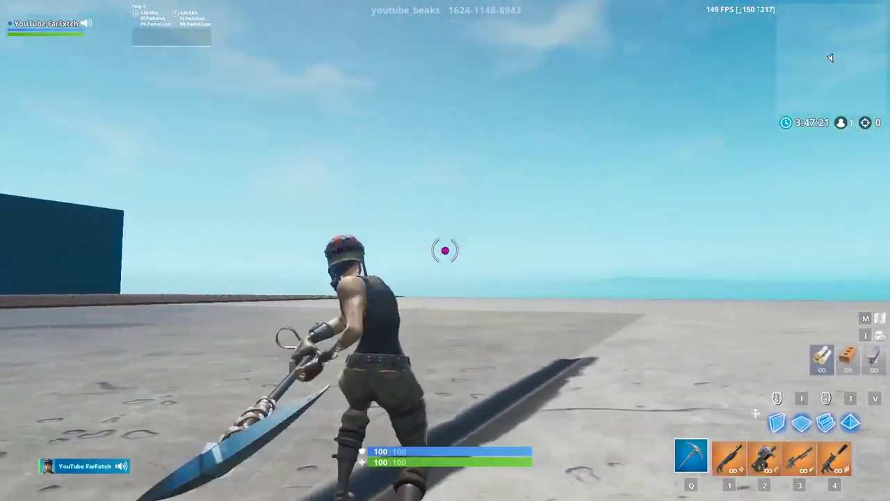
key(4)
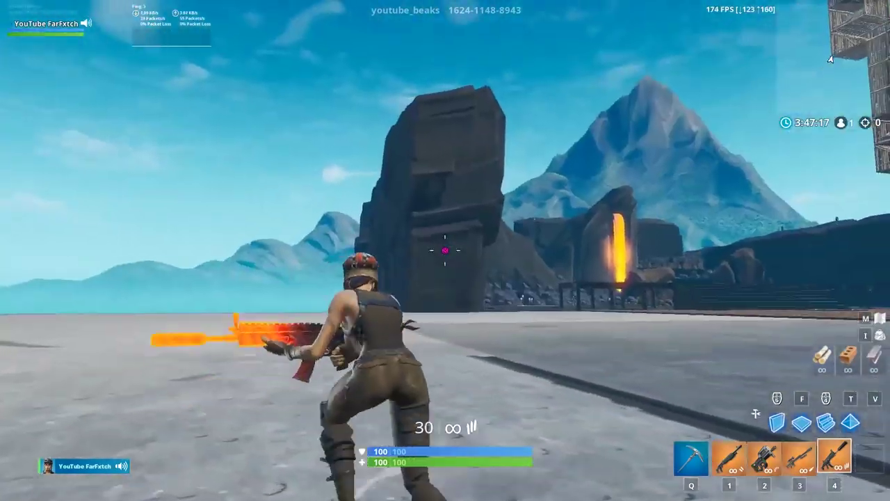
right_click(445, 251)
key(w)
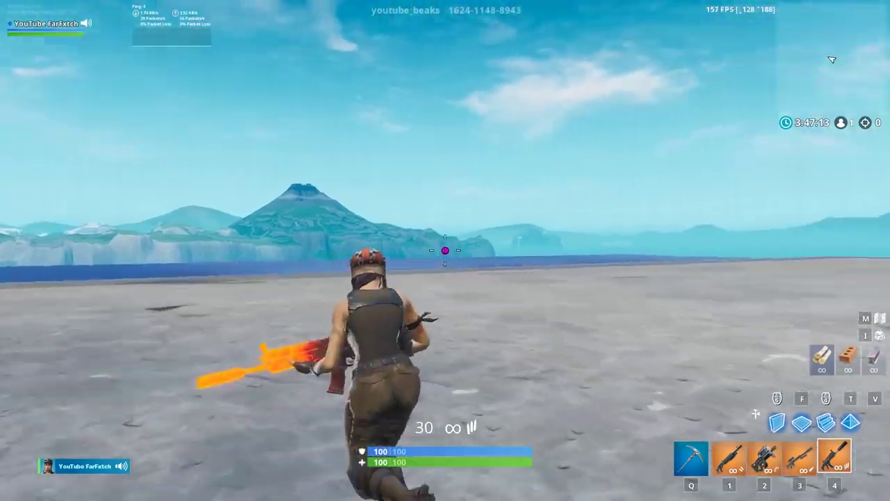
right_click(445, 250)
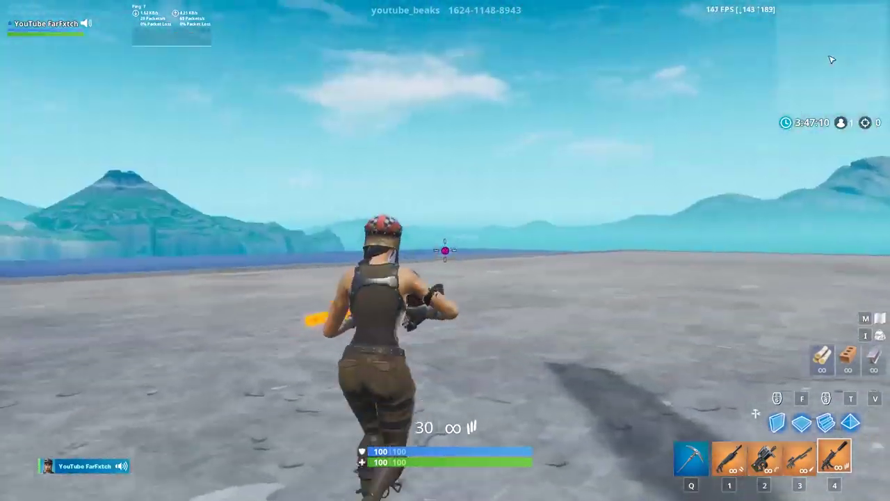
right_click(445, 250)
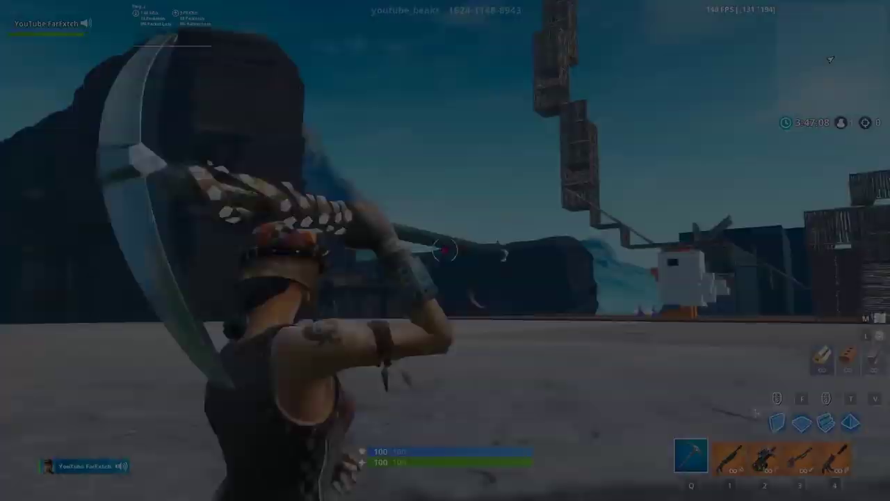